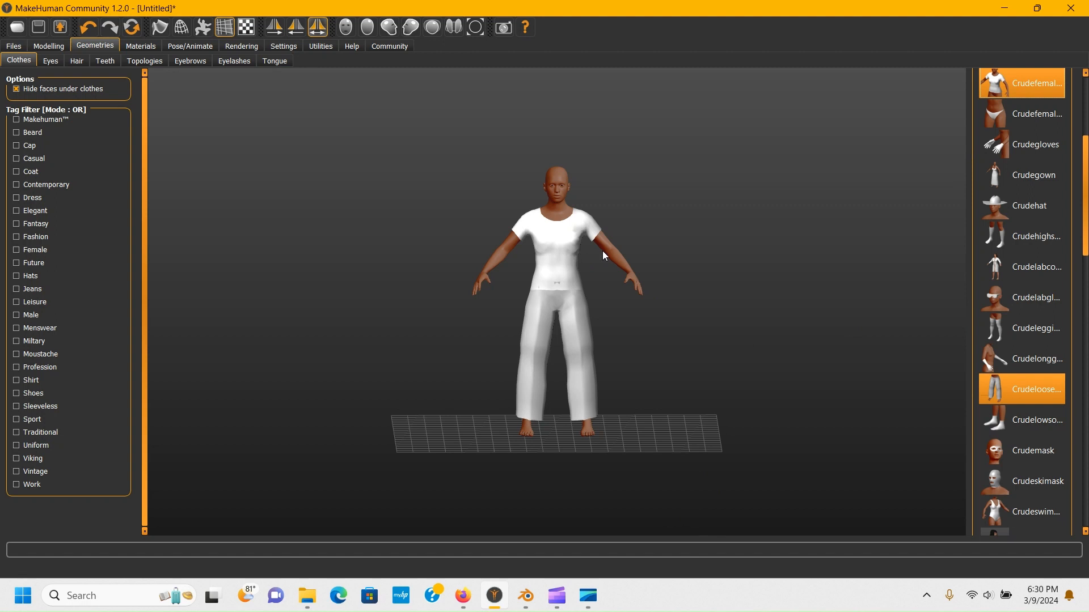
# - Orbit and zoom around the clothed character to inspect its body and outfit
pyautogui.moveTo(602, 250); pyautogui.dragTo(601, 203)
pyautogui.scroll(5, 615, 295)
pyautogui.scroll(-4, 613, 338)
pyautogui.scroll(-3, 607, 218)
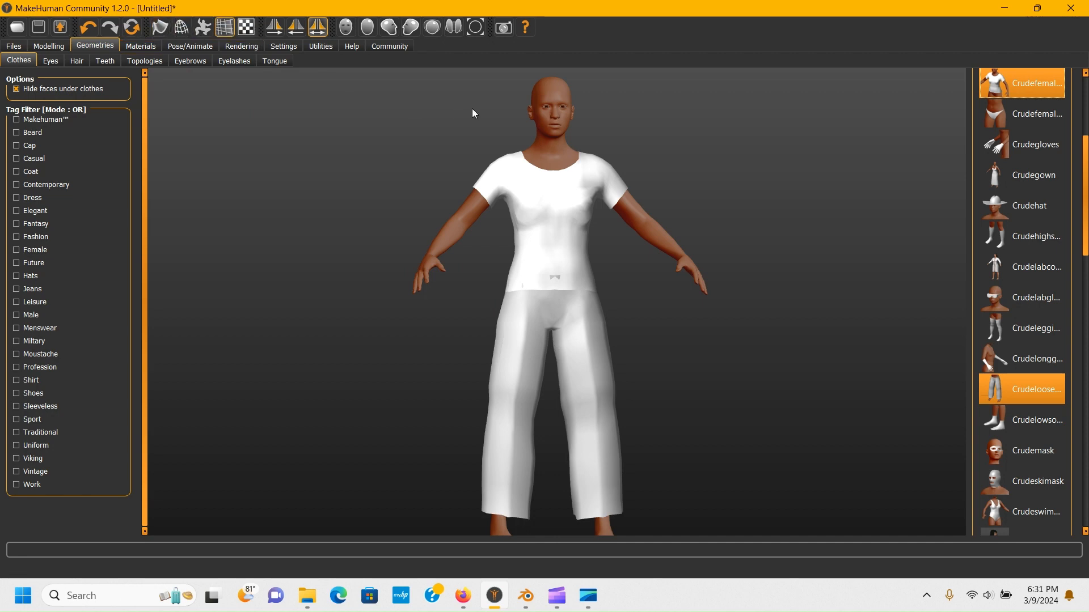
pyautogui.moveTo(472, 114); pyautogui.dragTo(539, 131)
pyautogui.scroll(3, 540, 178)
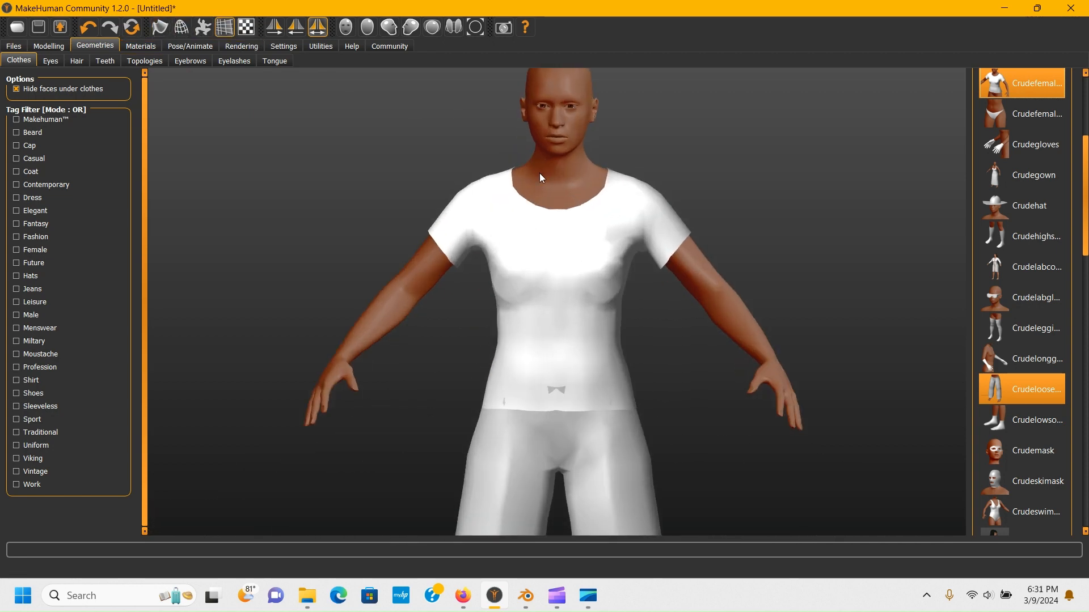
pyautogui.scroll(3, 539, 179)
pyautogui.scroll(-2, 563, 185)
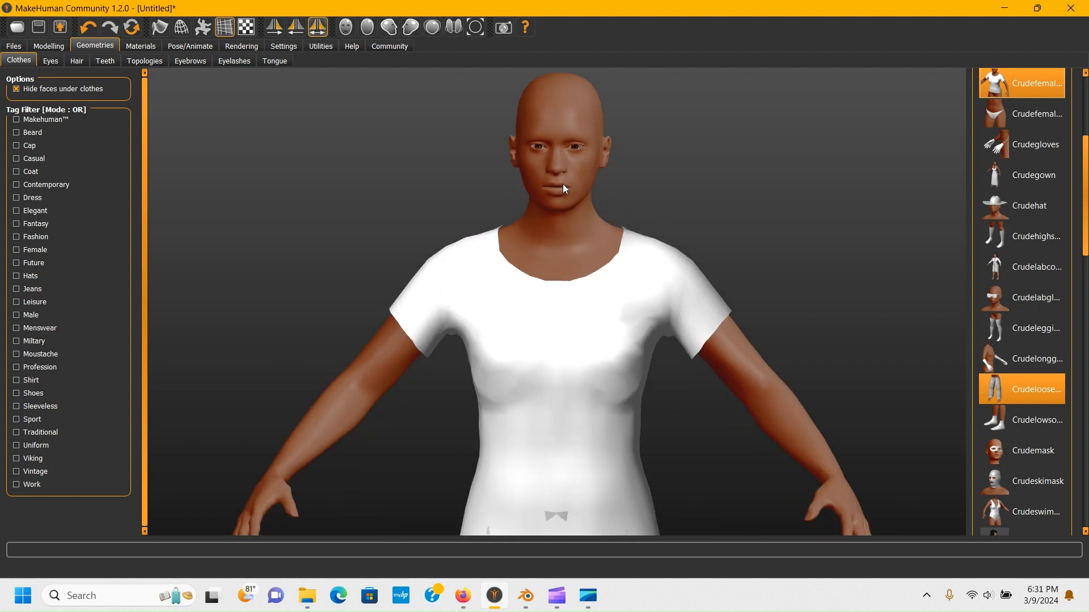
pyautogui.scroll(-3, 561, 147)
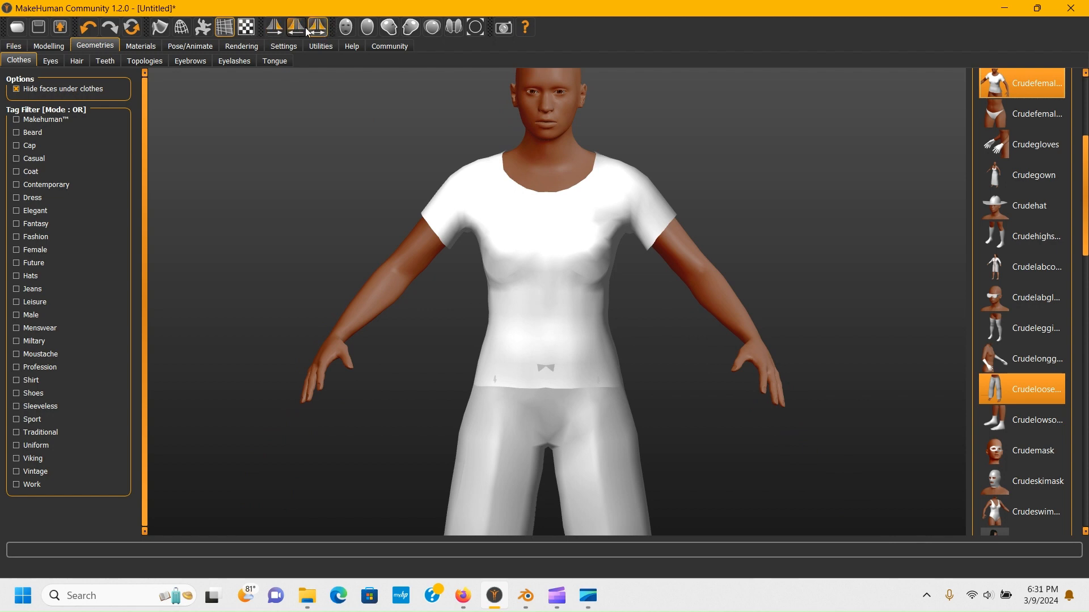
pyautogui.moveTo(451, 237)
pyautogui.mouseDown()
pyautogui.moveTo(520, 274)
pyautogui.moveTo(448, 250)
pyautogui.mouseUp()
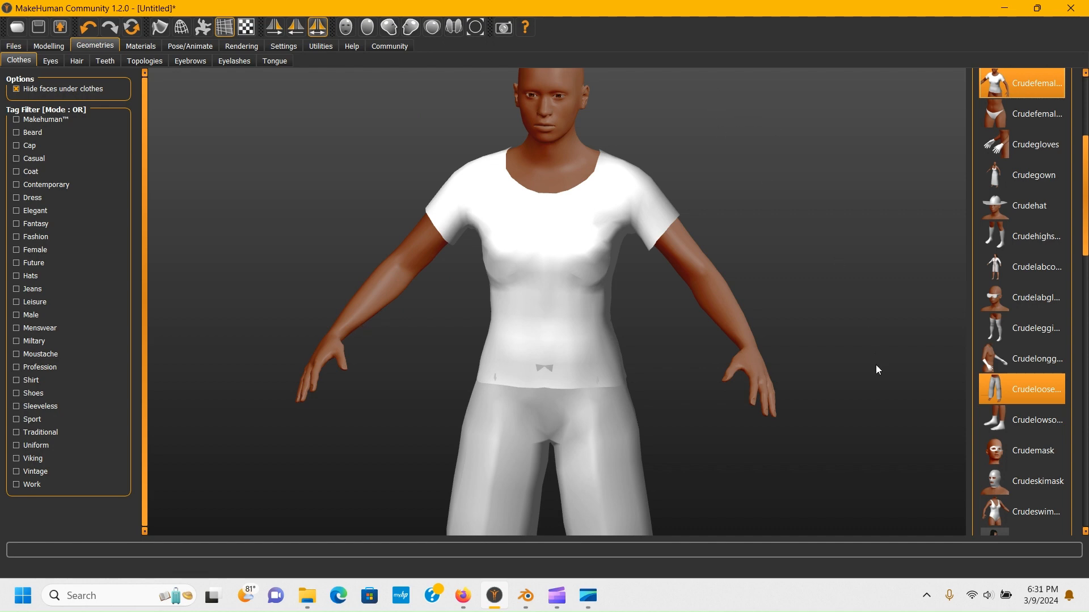
# - Switch between the preset camera views and orbit the character to inspect it from several angles
pyautogui.click(346, 26)
pyautogui.click(389, 27)
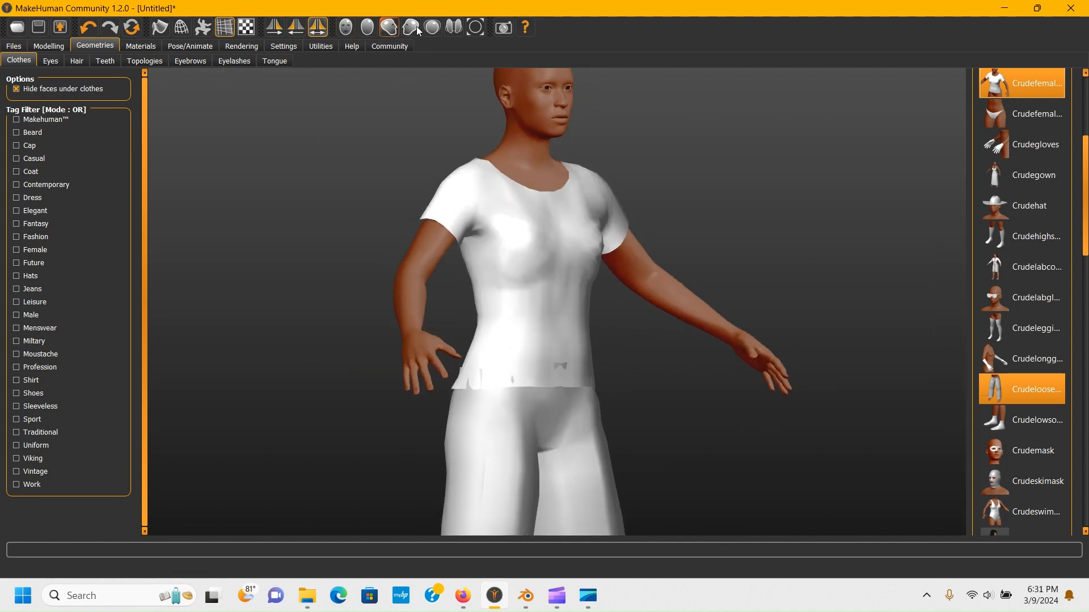
pyautogui.click(413, 28)
pyautogui.click(346, 26)
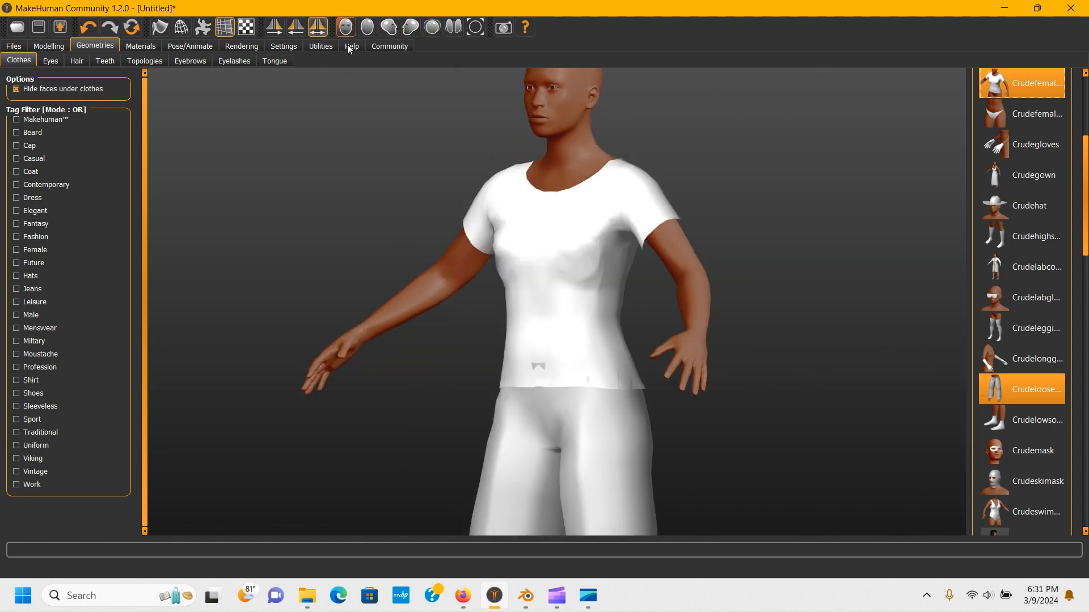
pyautogui.moveTo(508, 196); pyautogui.dragTo(573, 250)
pyautogui.scroll(-5, 503, 189)
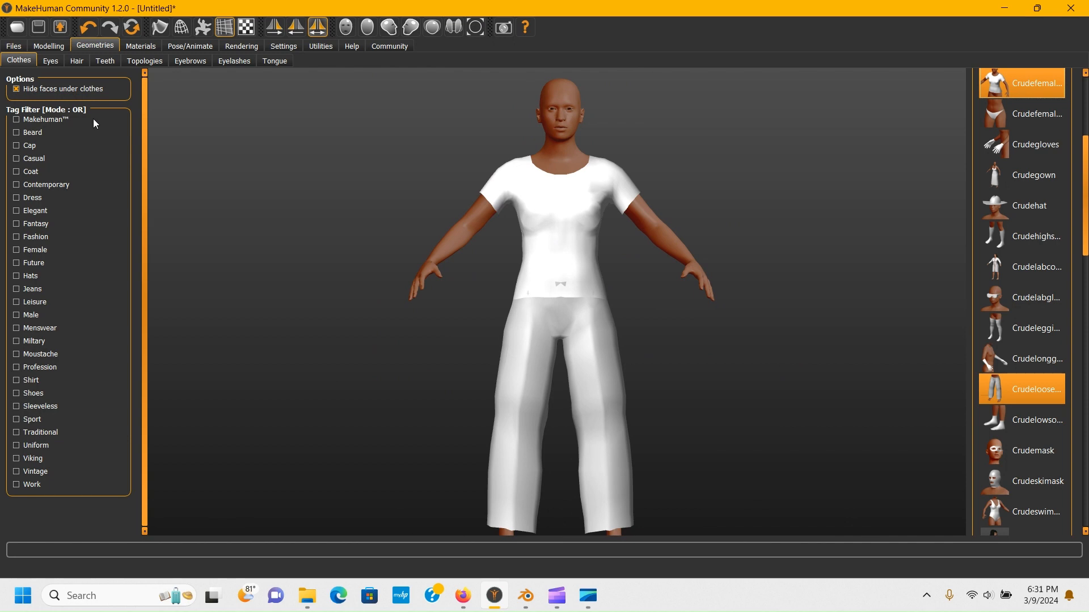
pyautogui.moveTo(430, 154); pyautogui.dragTo(508, 195)
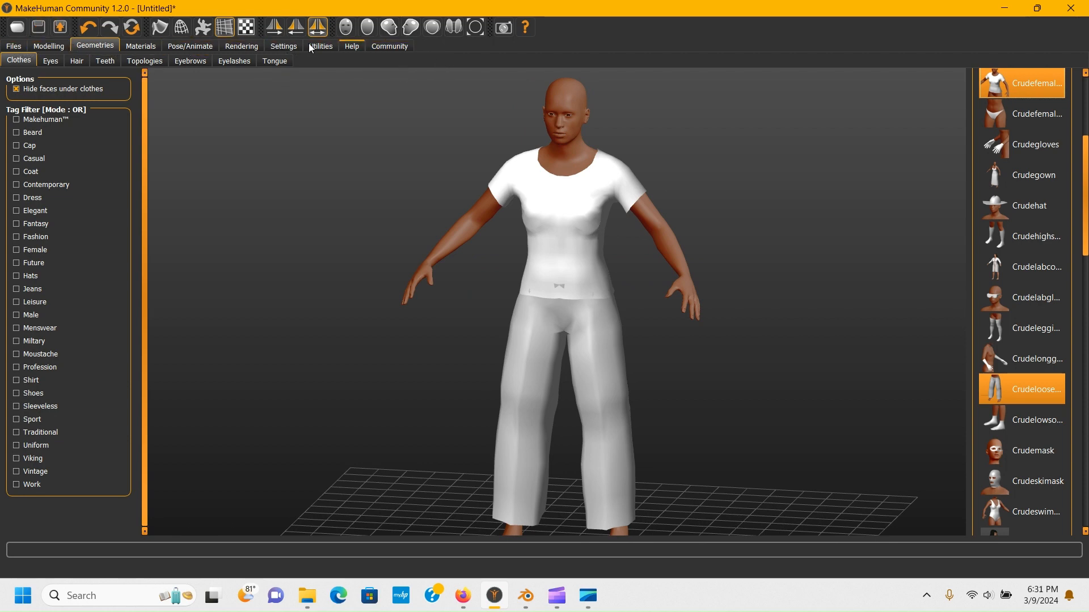
# - Open the main Modelling macros and nudge Gender to about 51% male and Weight to about 100.6%
pyautogui.click(15, 48)
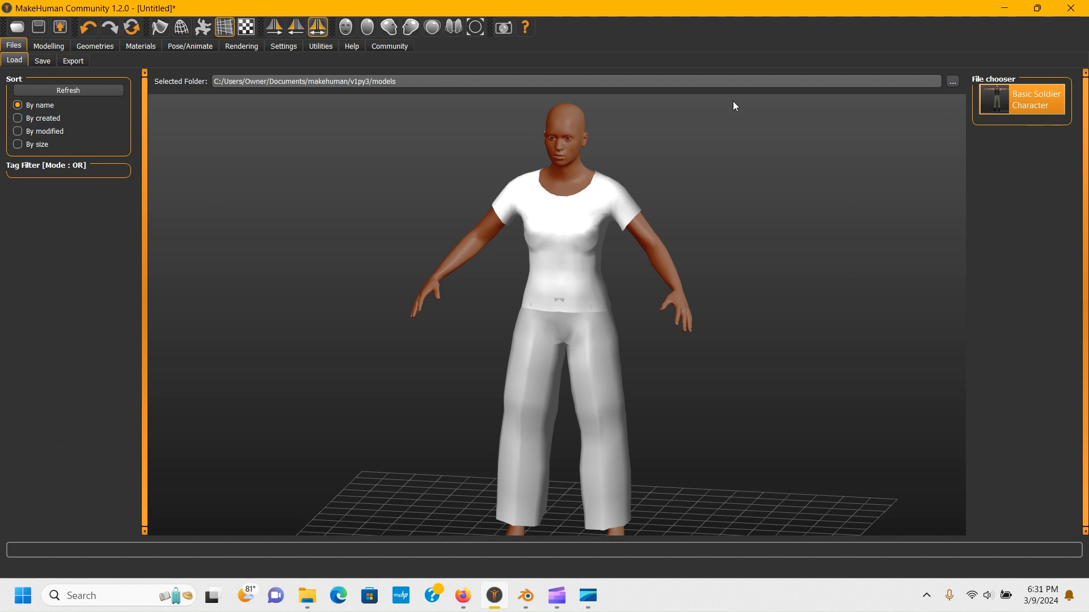
pyautogui.click(45, 47)
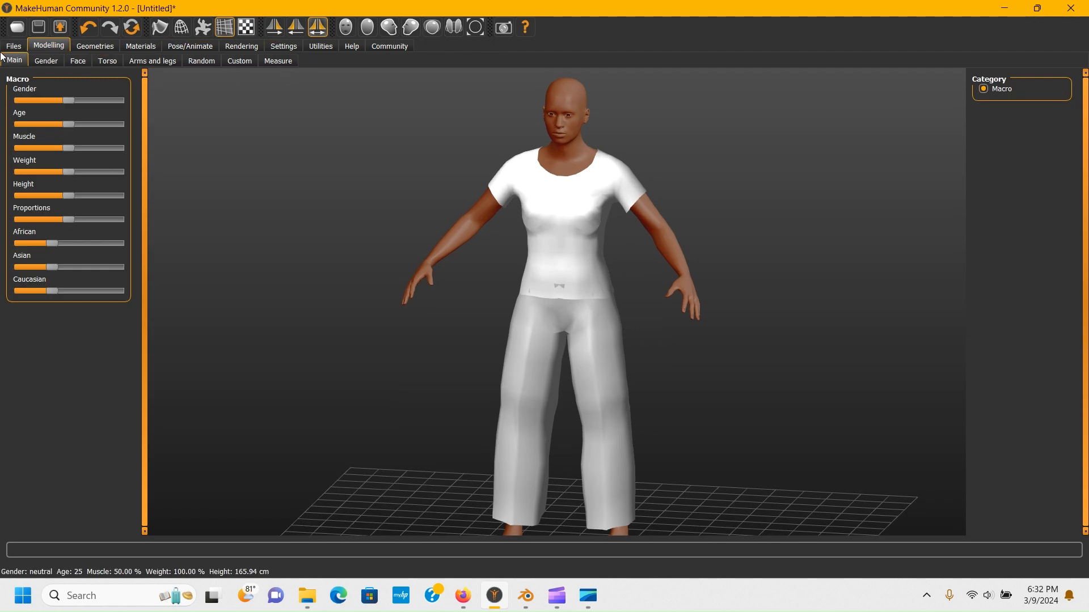
pyautogui.moveTo(515, 229); pyautogui.dragTo(471, 216)
pyautogui.scroll(3, 603, 152)
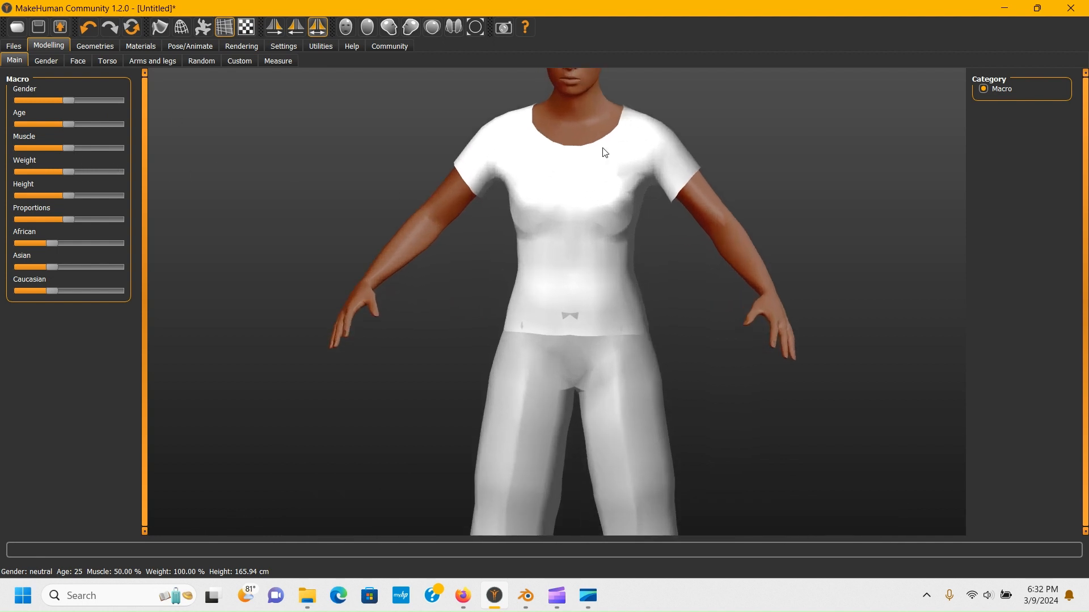
pyautogui.scroll(-2, 497, 171)
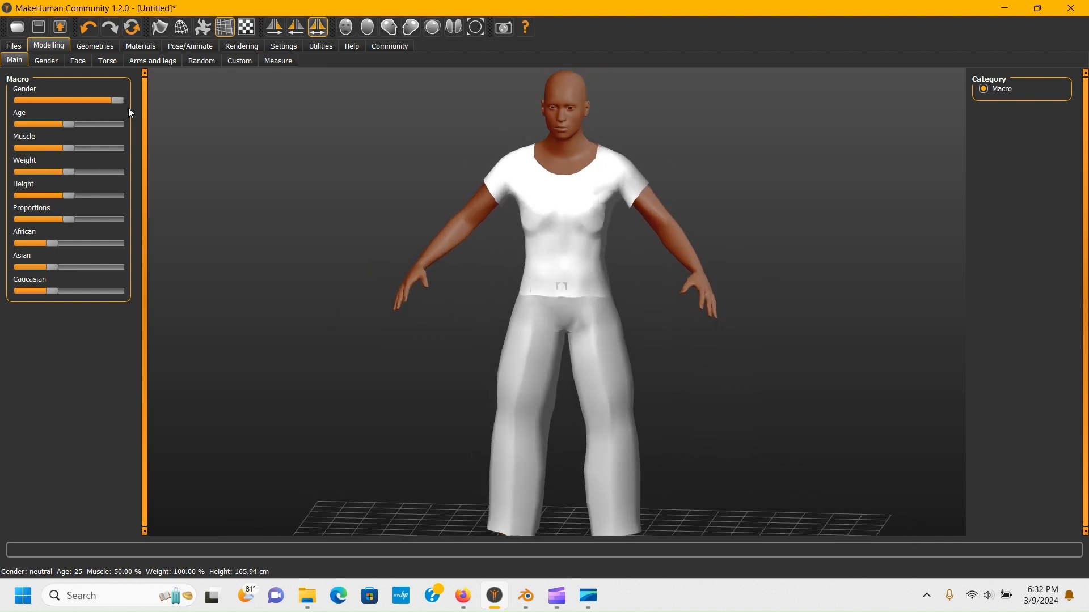
pyautogui.moveTo(68, 101)
pyautogui.mouseDown()
pyautogui.moveTo(3, 120)
pyautogui.moveTo(104, 111)
pyautogui.moveTo(69, 108)
pyautogui.mouseUp()
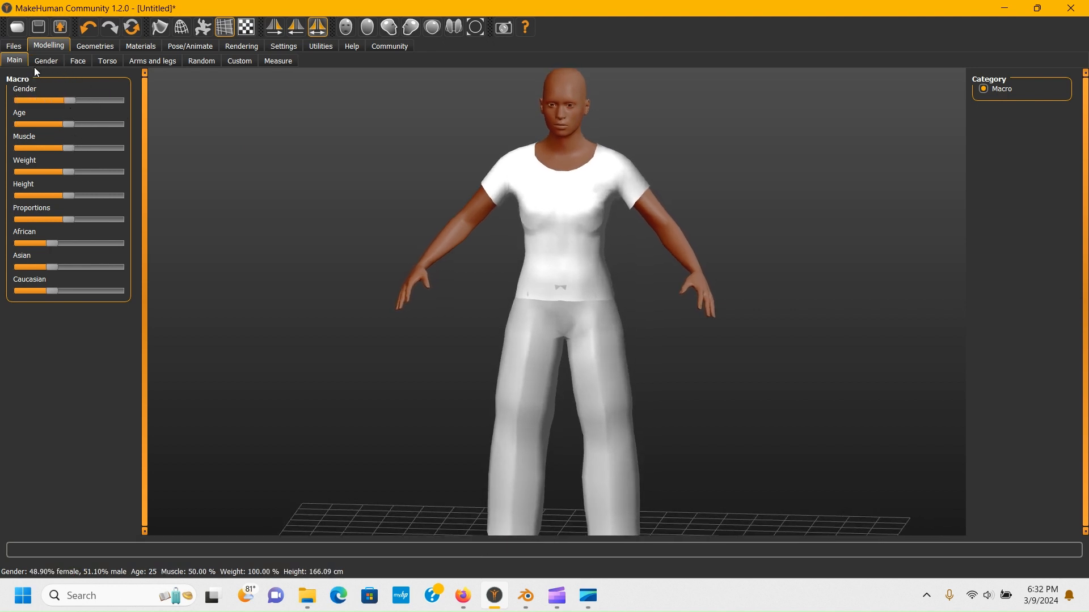
pyautogui.moveTo(61, 170)
pyautogui.mouseDown()
pyautogui.moveTo(111, 169)
pyautogui.moveTo(67, 170)
pyautogui.mouseUp()
# - In the Torso modifiers, slightly lower the torso's vertical scale and the stomach's muscular tone
pyautogui.click(59, 66)
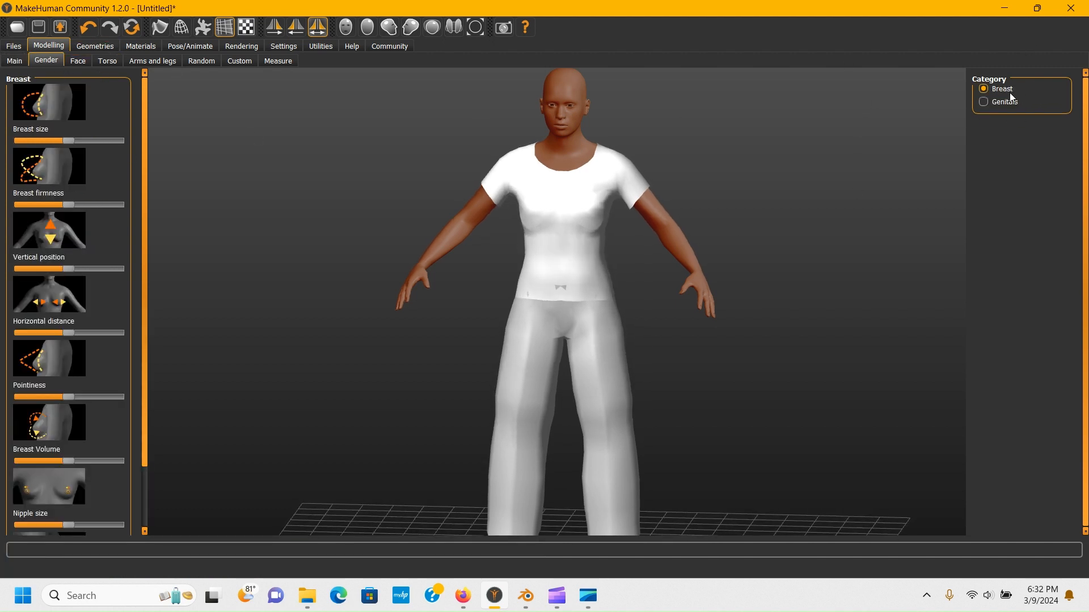
pyautogui.click(79, 62)
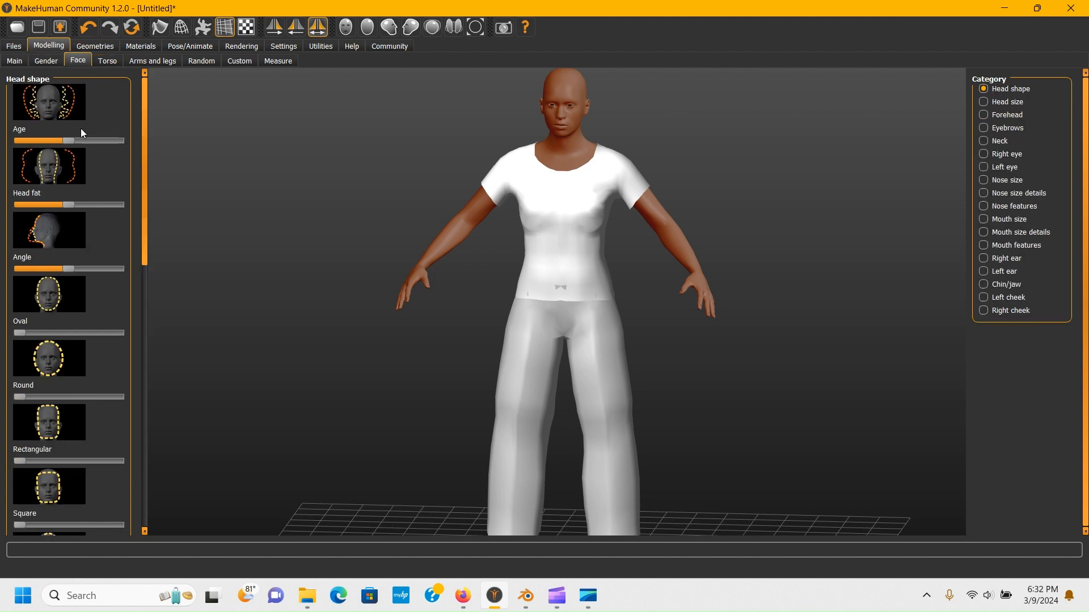
pyautogui.click(110, 62)
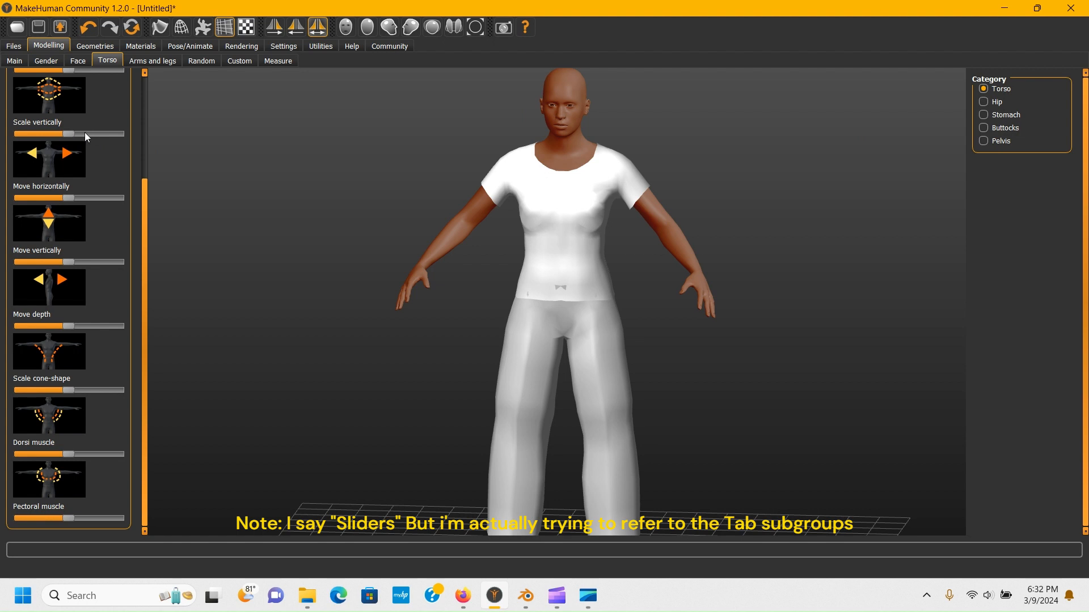
pyautogui.moveTo(84, 133)
pyautogui.mouseDown()
pyautogui.moveTo(102, 136)
pyautogui.moveTo(72, 134)
pyautogui.mouseUp()
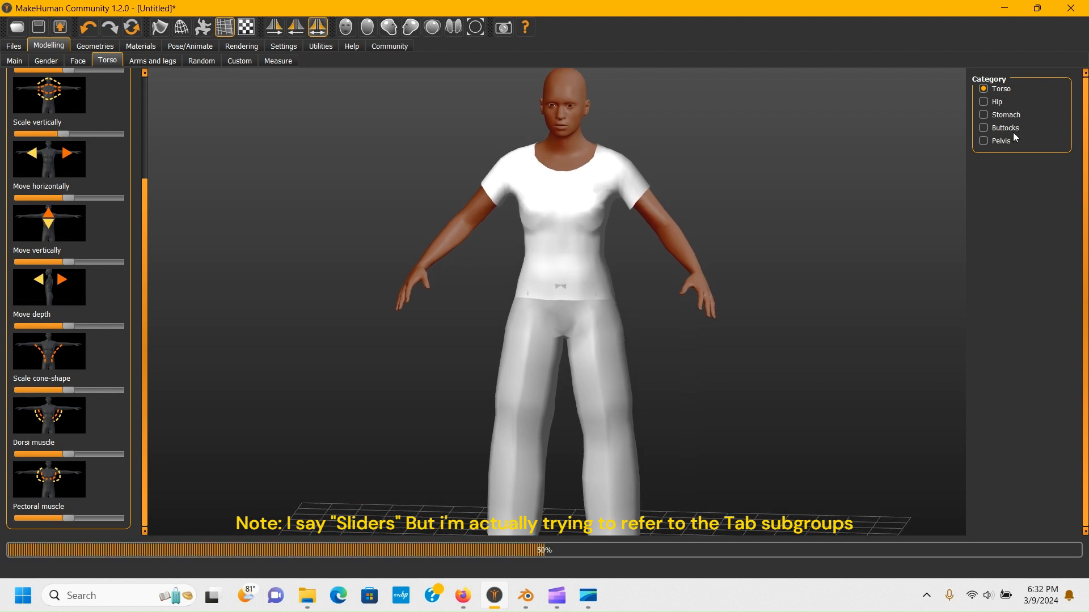
pyautogui.click(985, 116)
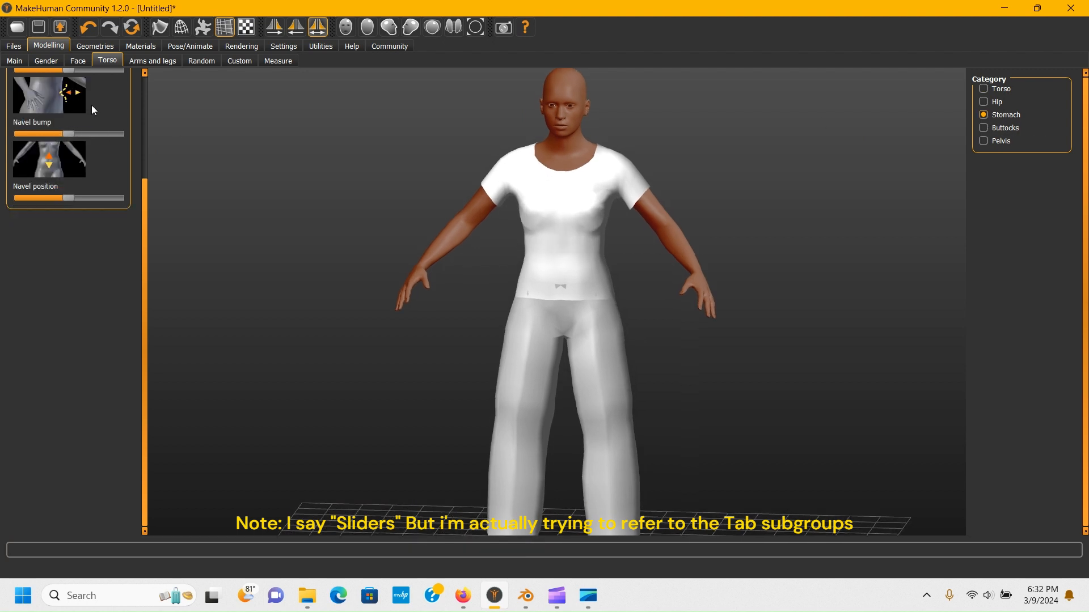
pyautogui.scroll(3, 81, 83)
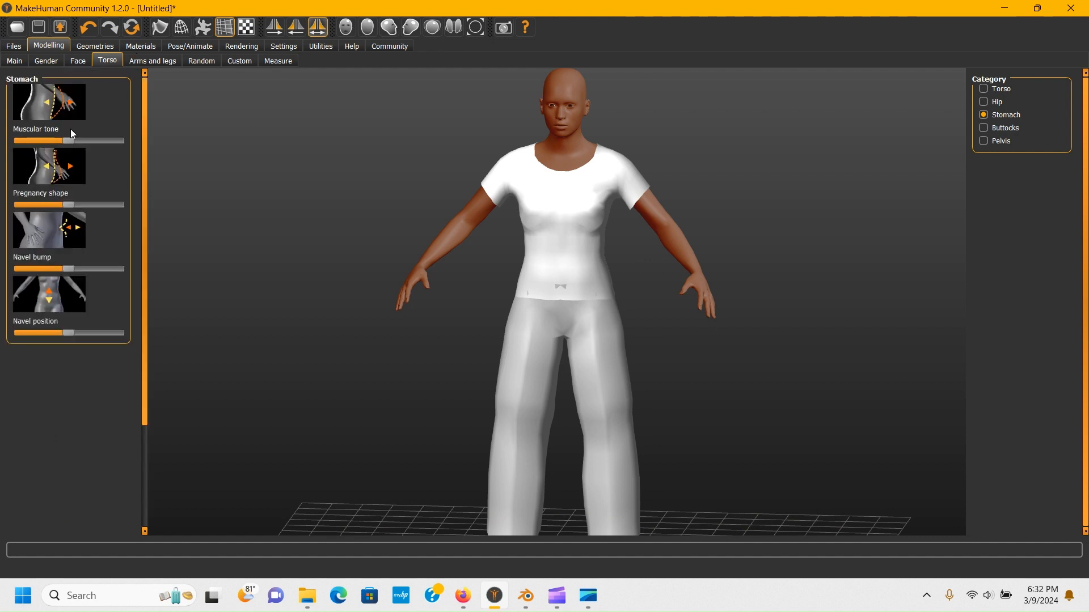
pyautogui.moveTo(83, 142); pyautogui.dragTo(62, 138)
pyautogui.click(994, 88)
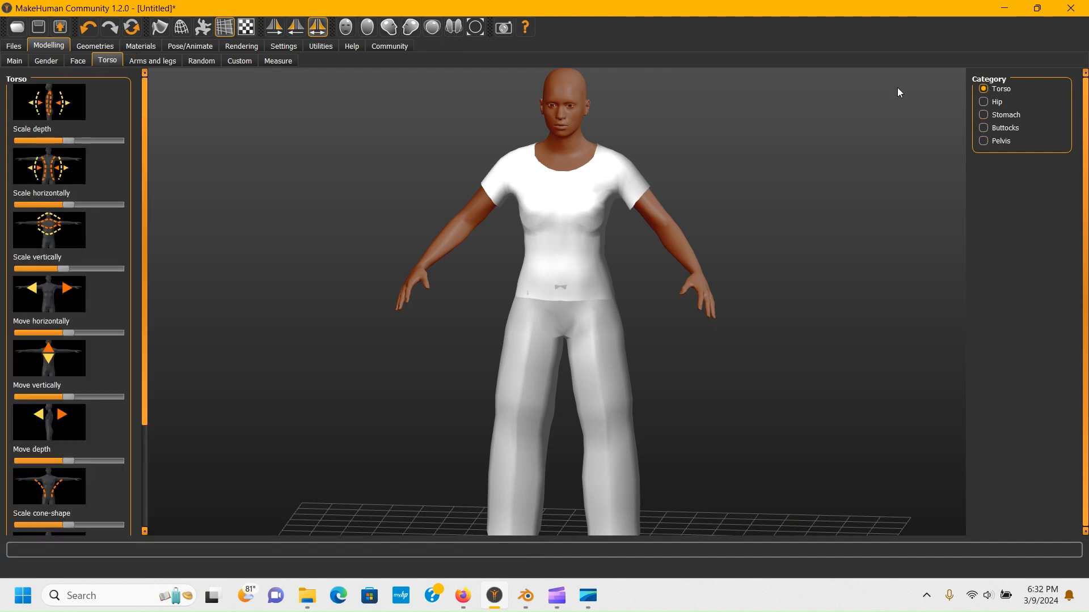
# - Browse the Arms and legs, Random, Custom and Measure modelling pages, returning to the Main macros
pyautogui.click(155, 63)
pyautogui.click(202, 66)
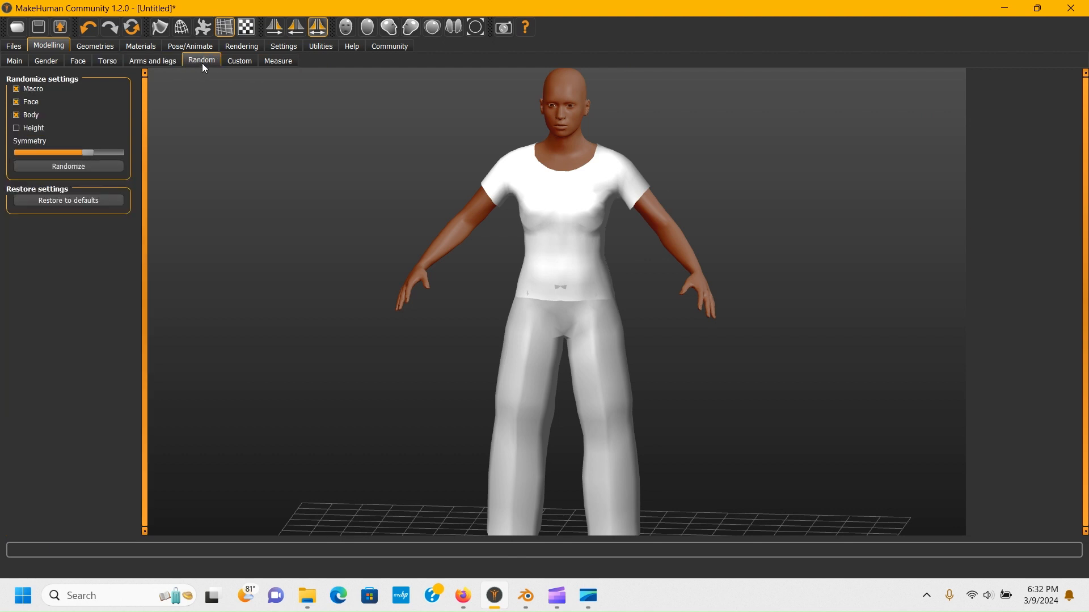
pyautogui.click(256, 60)
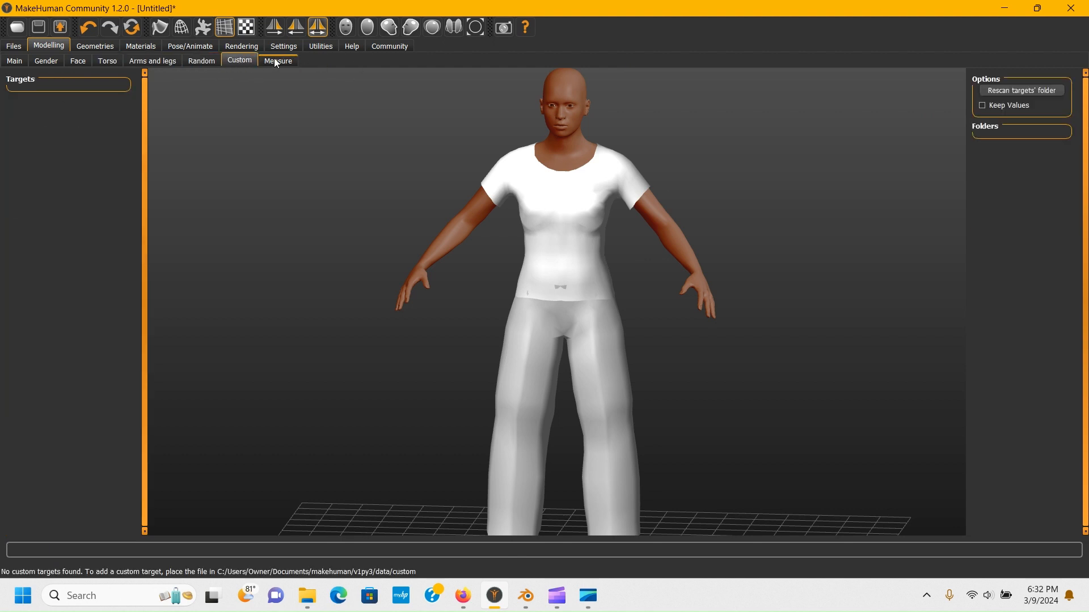
pyautogui.click(273, 64)
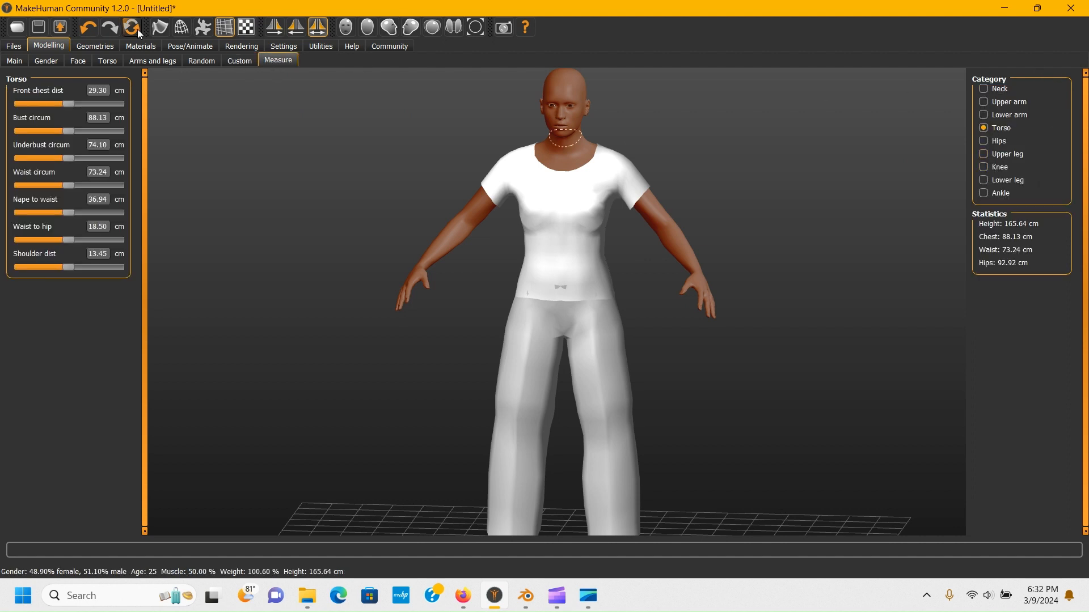
pyautogui.click(21, 62)
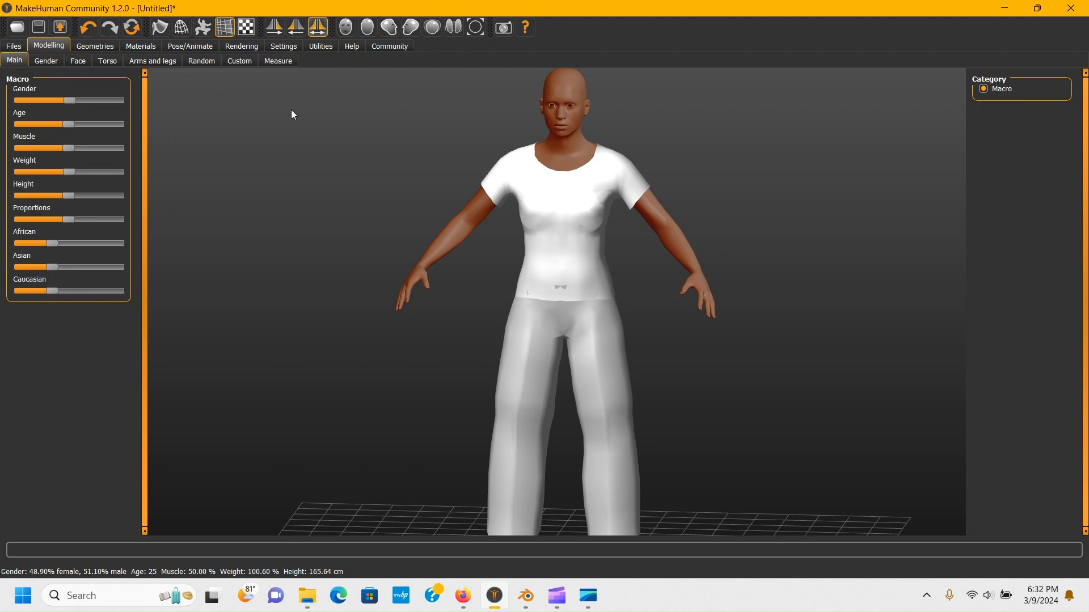
# - Zoom in on the character's face and orbit around it, including from the clothes library
pyautogui.scroll(6, 566, 185)
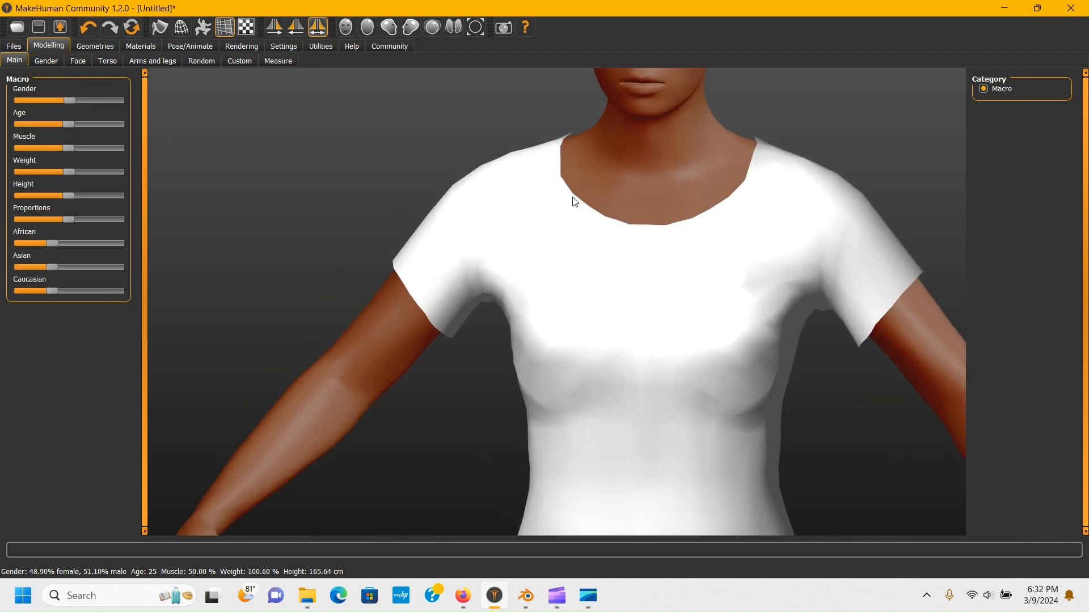
pyautogui.scroll(-5, 575, 198)
pyautogui.scroll(5, 573, 87)
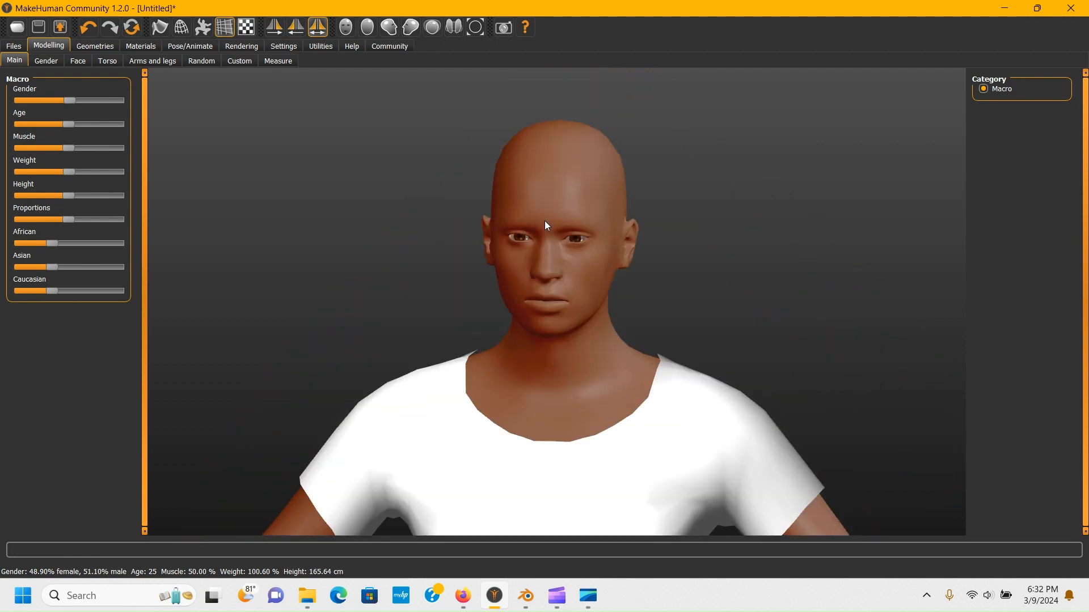
pyautogui.moveTo(545, 220); pyautogui.dragTo(580, 193)
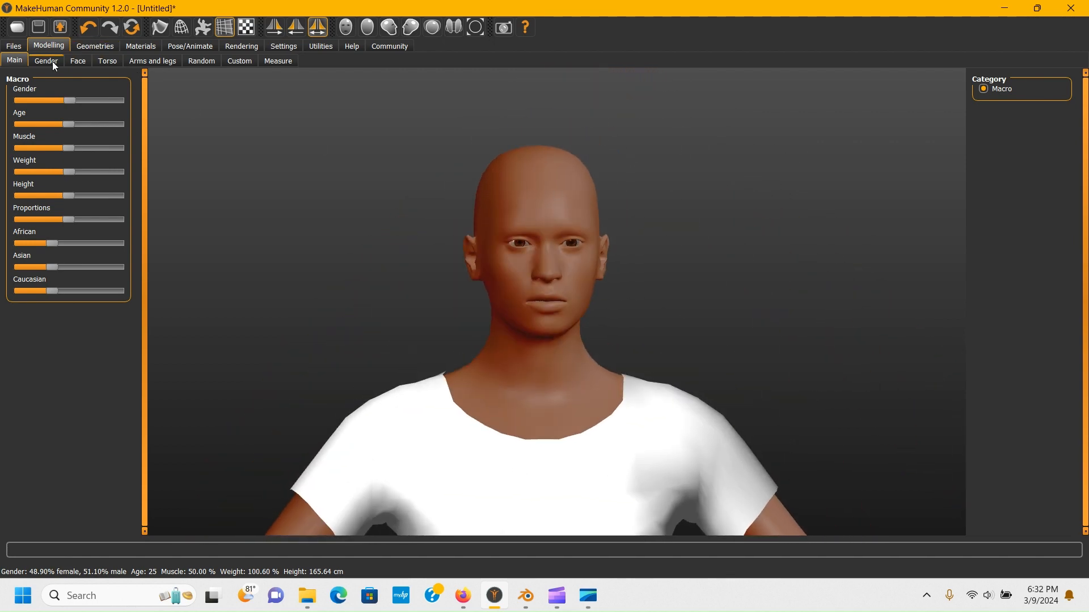
pyautogui.click(86, 46)
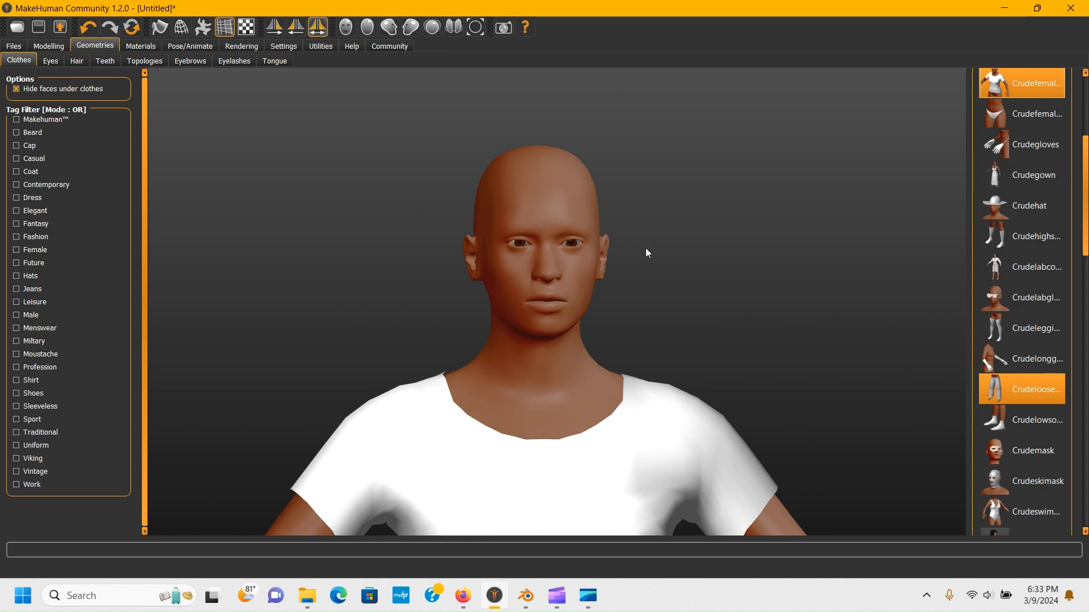
pyautogui.moveTo(645, 248); pyautogui.dragTo(613, 255)
pyautogui.scroll(-3, 633, 192)
pyautogui.scroll(-2, 635, 181)
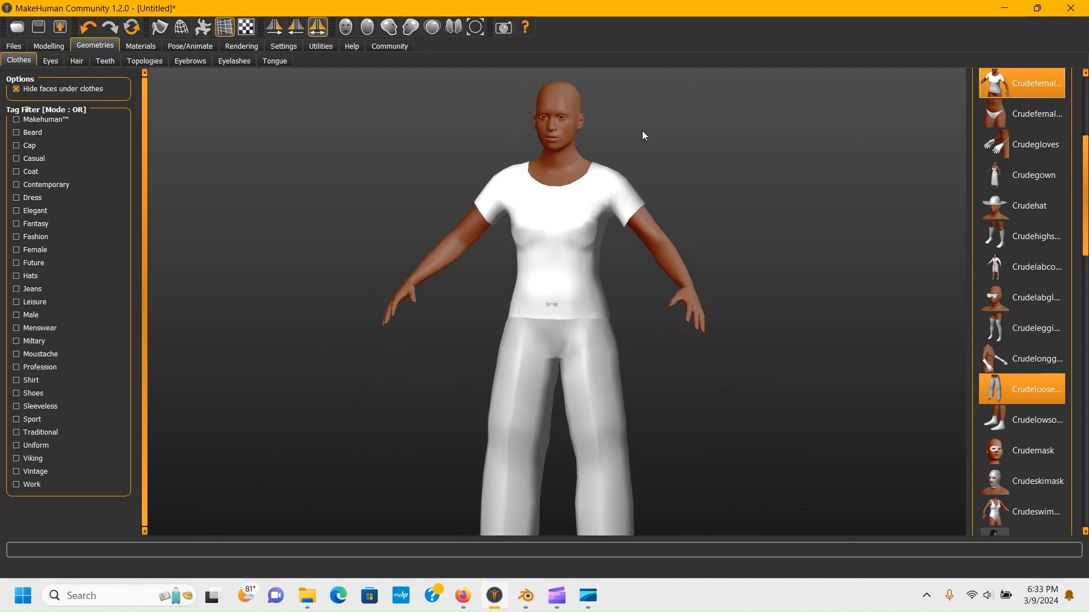
pyautogui.scroll(5, 642, 131)
pyautogui.moveTo(556, 240); pyautogui.dragTo(561, 237)
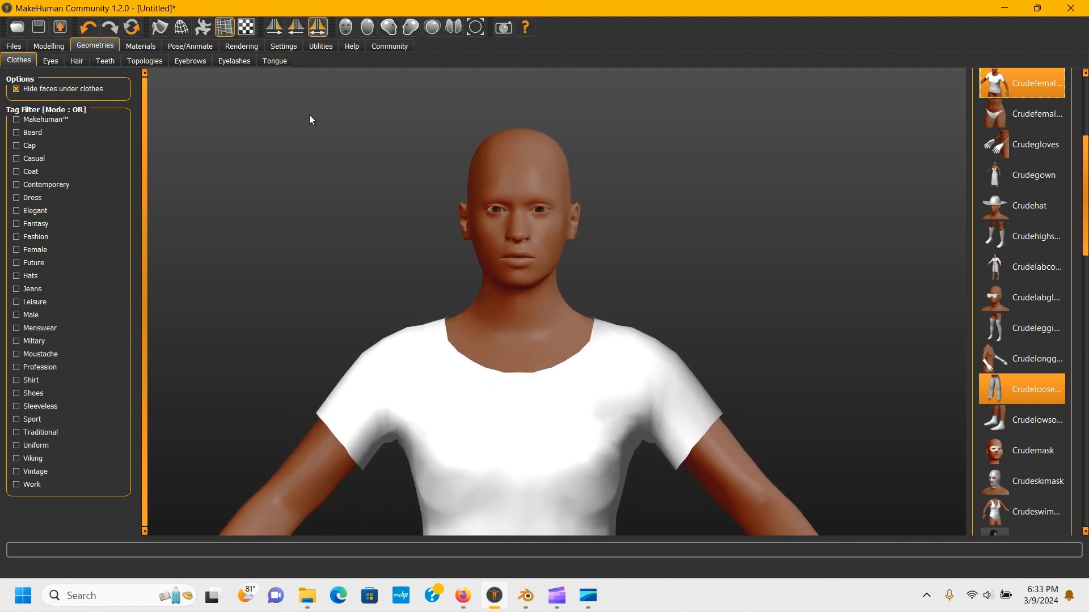
# - Browse the Eyes, Hair, Teeth and Topologies geometry libraries
pyautogui.click(57, 57)
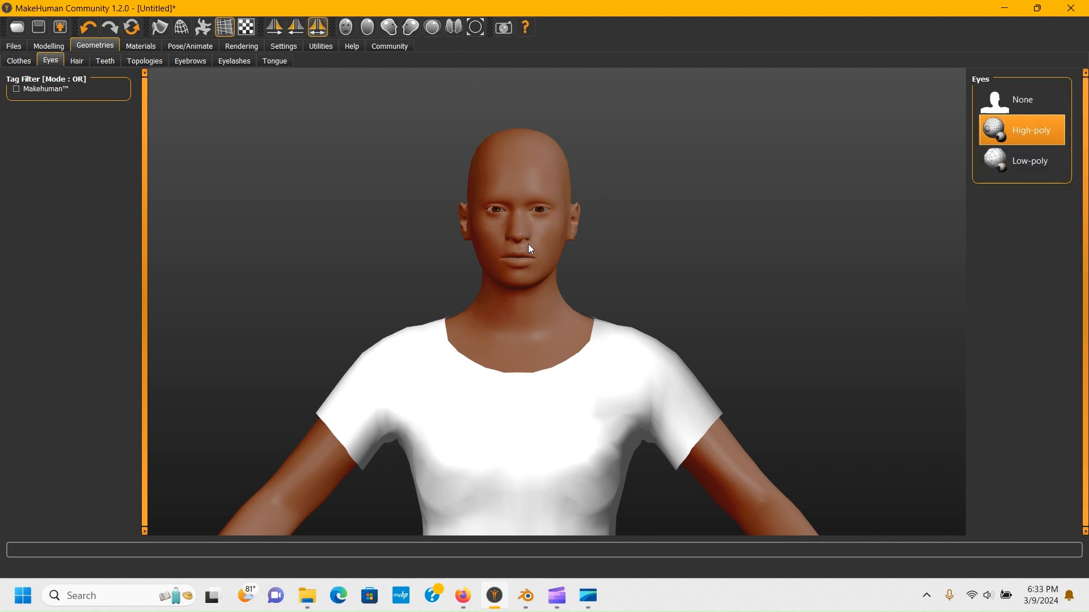
pyautogui.scroll(-3, 530, 248)
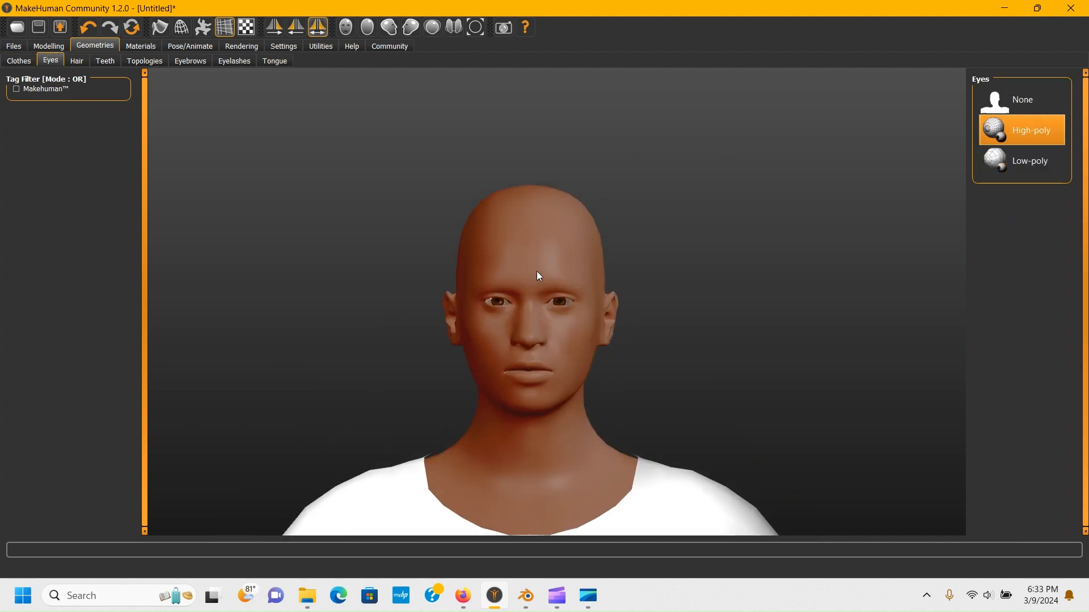
pyautogui.click(79, 62)
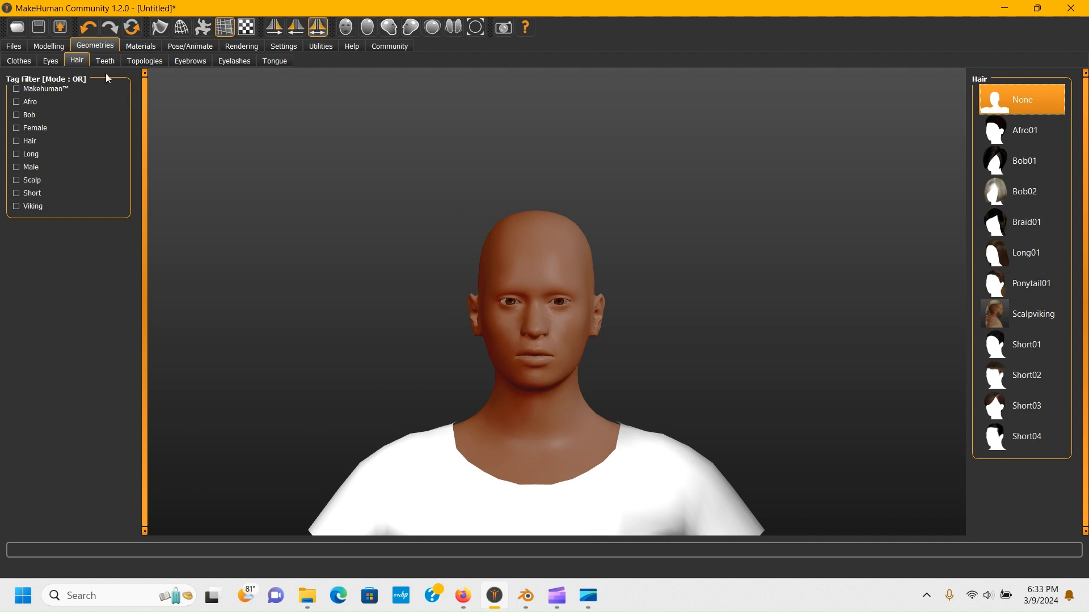
pyautogui.click(105, 61)
pyautogui.click(136, 62)
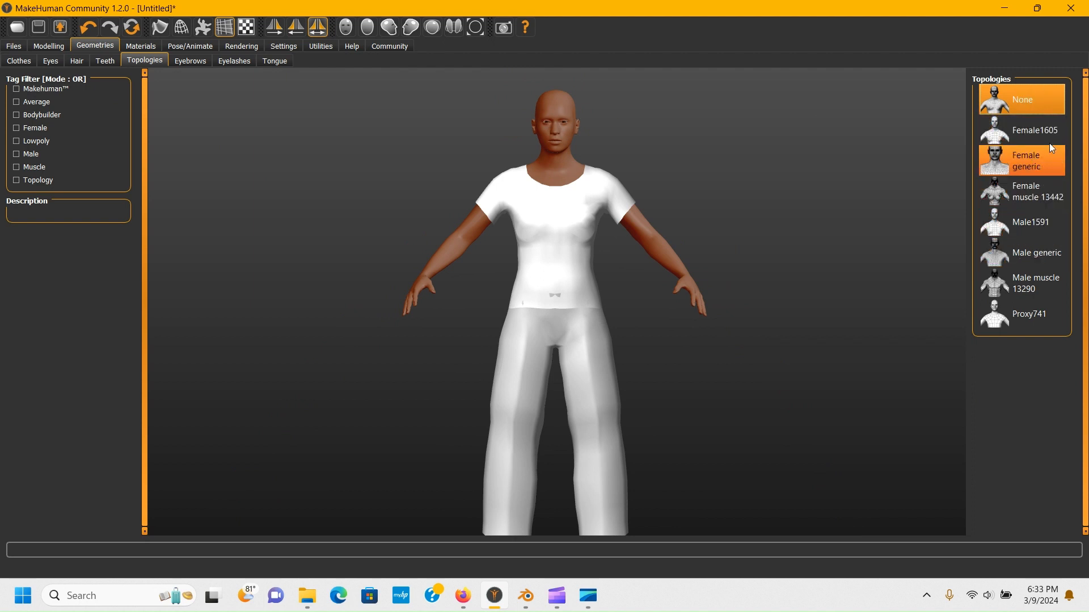
# - Browse the Eyebrows and Eyelashes geometry libraries, then return to the Eyes library
pyautogui.click(191, 60)
pyautogui.click(242, 62)
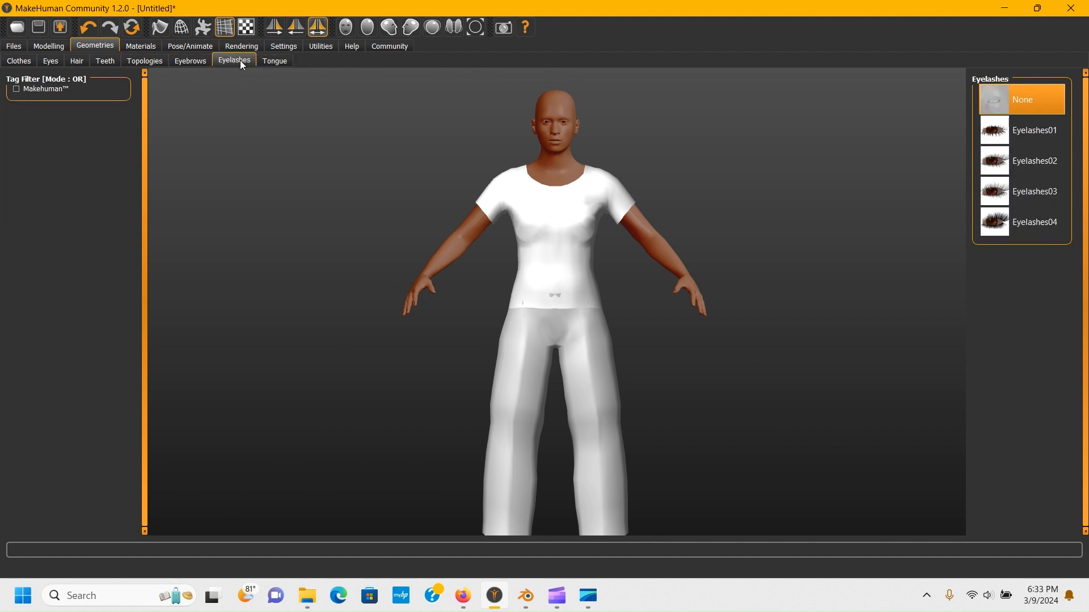
pyautogui.scroll(5, 627, 172)
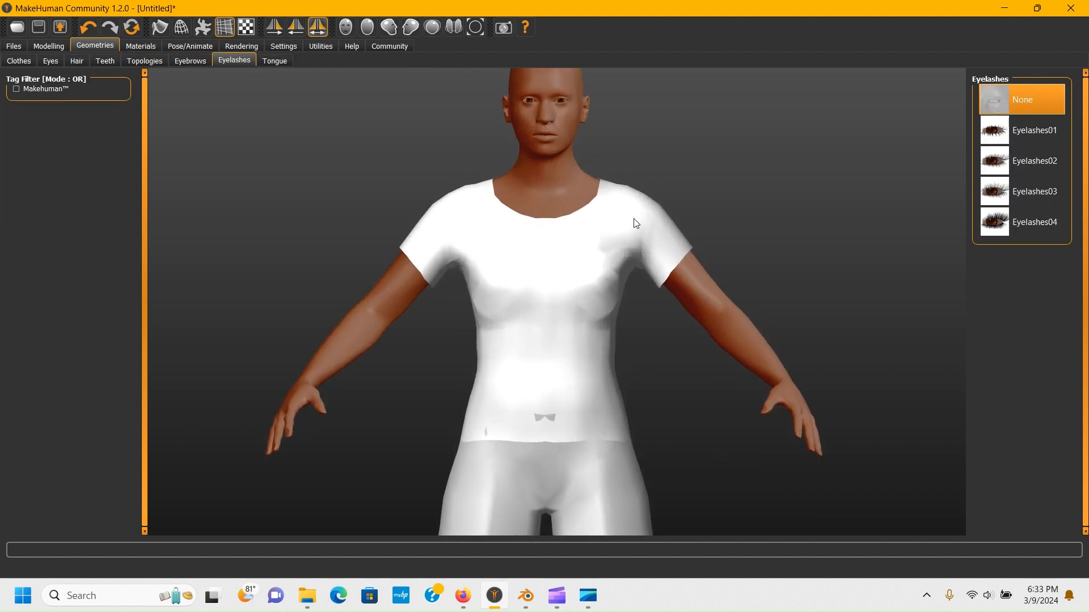
pyautogui.click(50, 61)
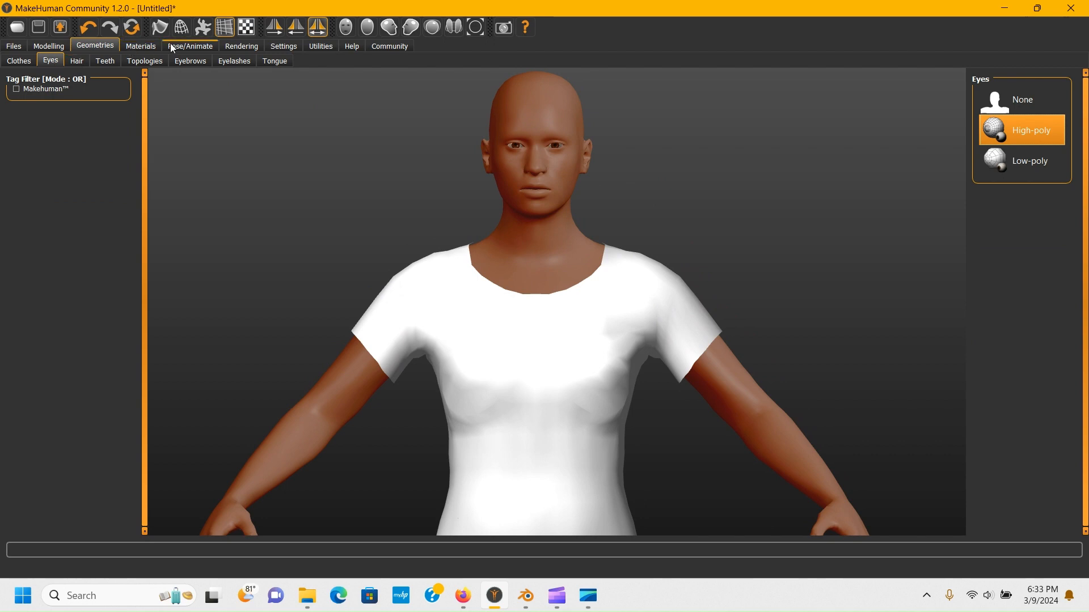
# - Browse the material options for the eyes, the skin and the CrudeLoosePants clothing
pyautogui.click(140, 46)
pyautogui.scroll(-5, 576, 274)
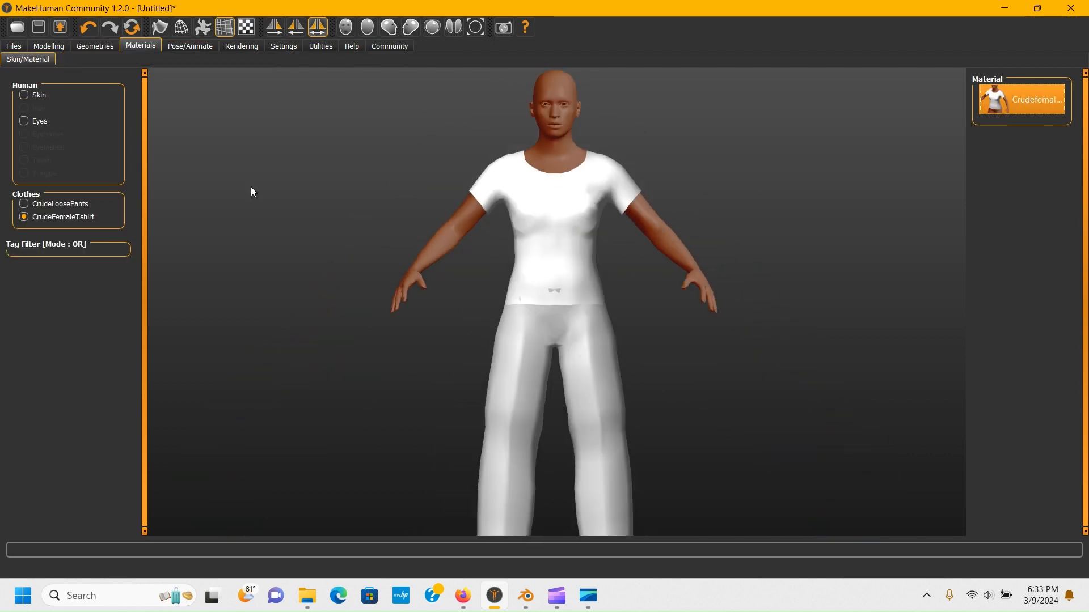
pyautogui.click(24, 121)
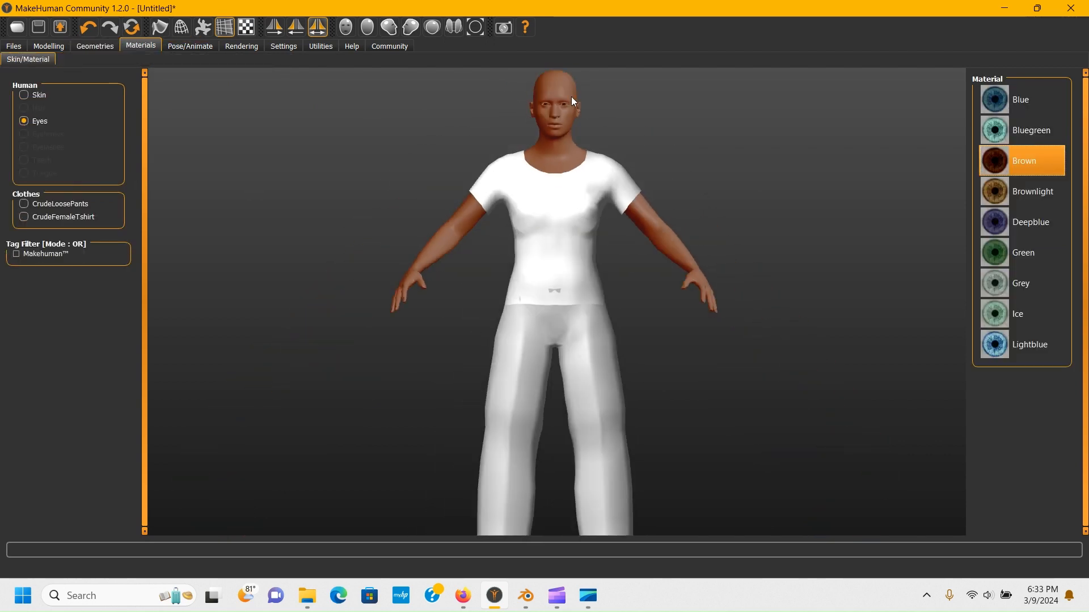
pyautogui.scroll(5, 570, 97)
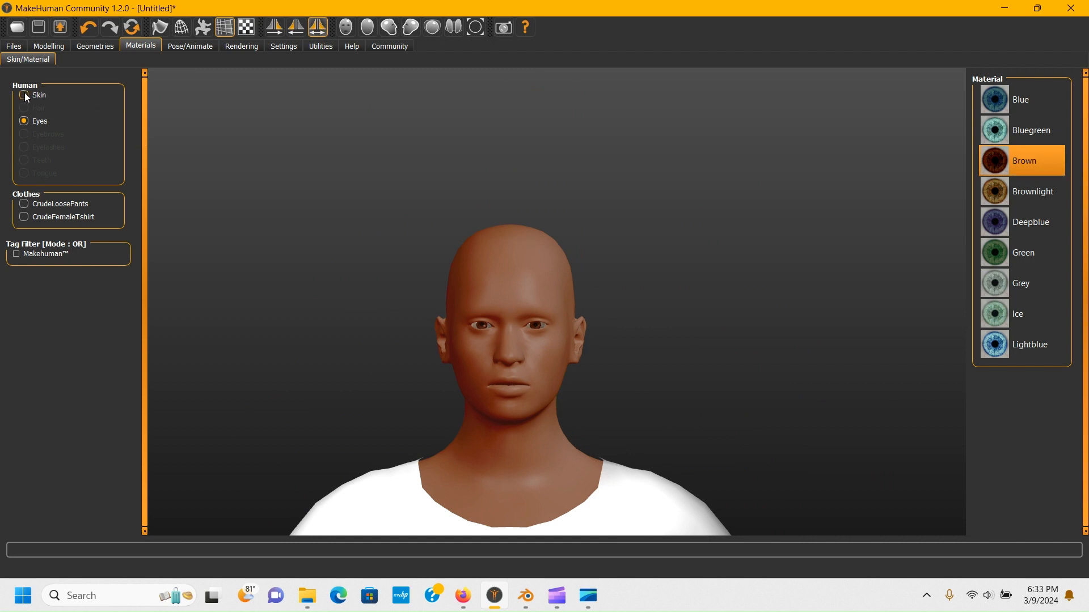
pyautogui.click(24, 95)
pyautogui.click(39, 205)
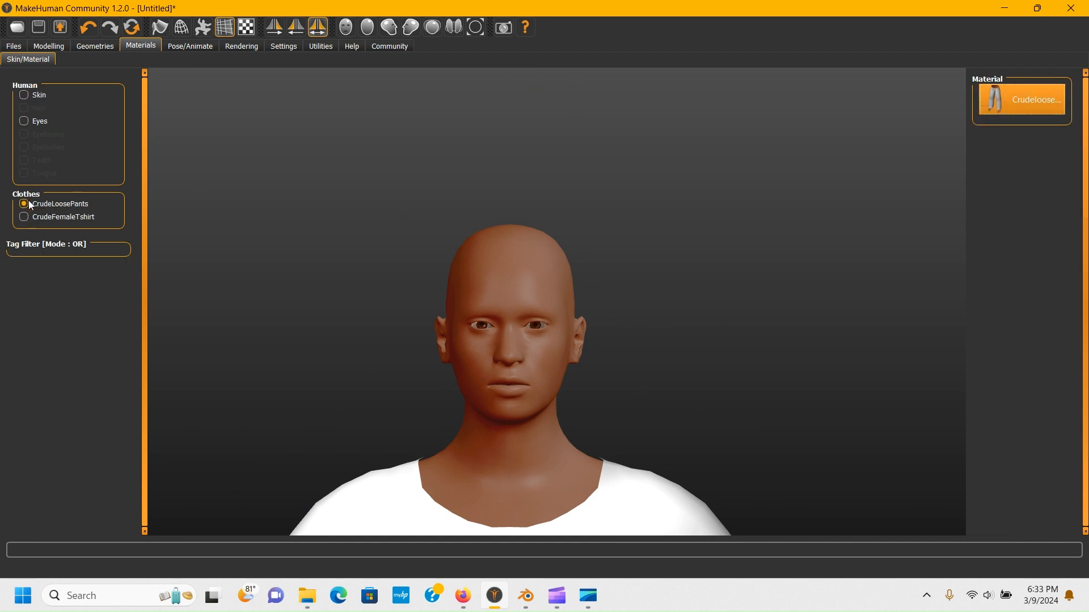
# - Browse the Pose, Expressions and Skeleton pages of the posing and animation section
pyautogui.click(194, 48)
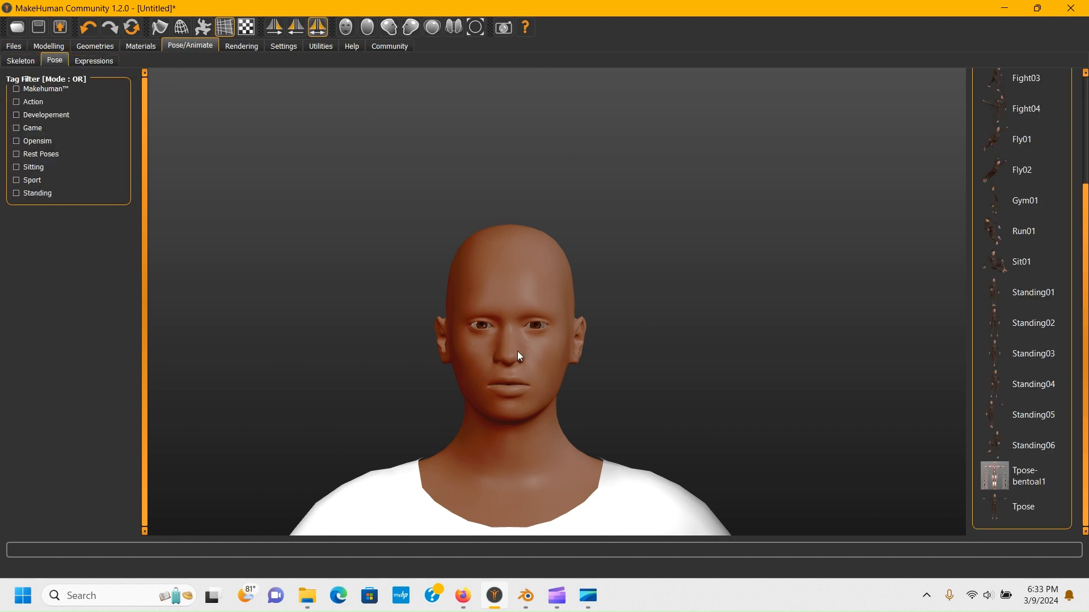
pyautogui.scroll(-12, 517, 352)
pyautogui.scroll(1, 524, 185)
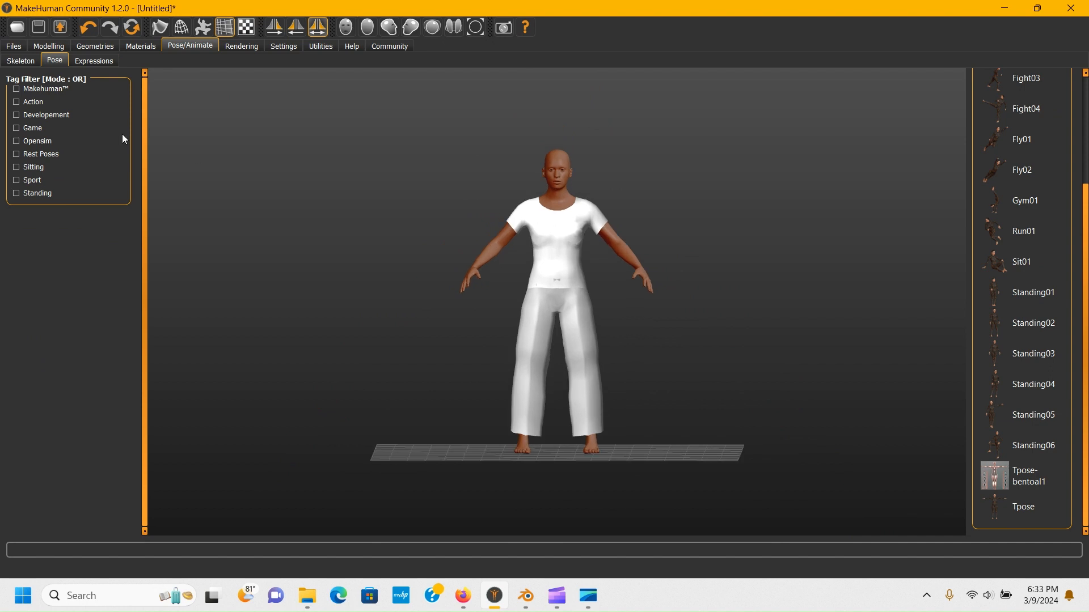
pyautogui.click(100, 62)
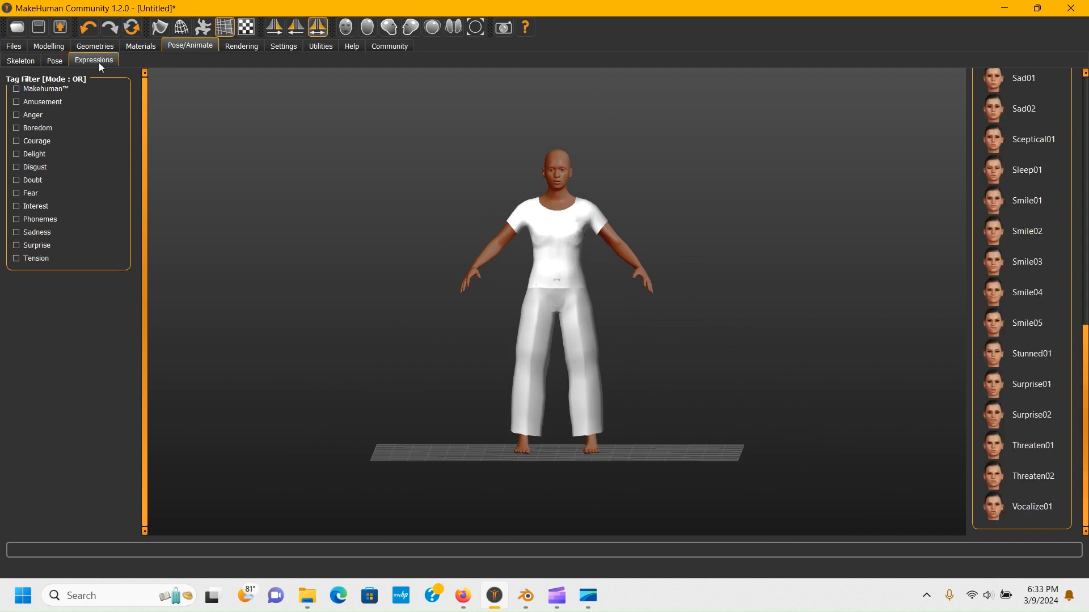
pyautogui.click(25, 60)
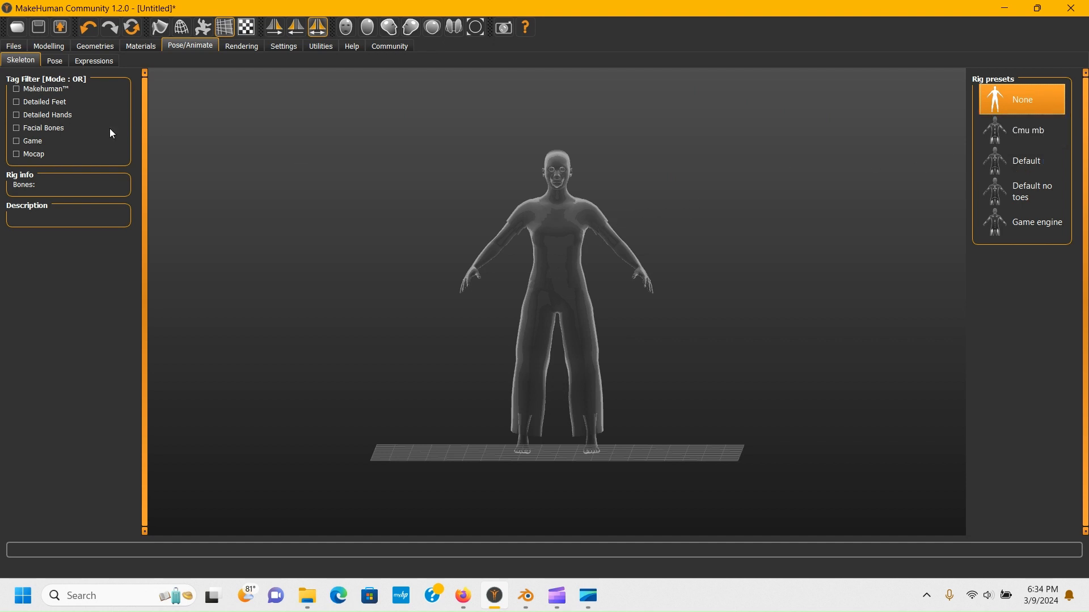
pyautogui.click(59, 64)
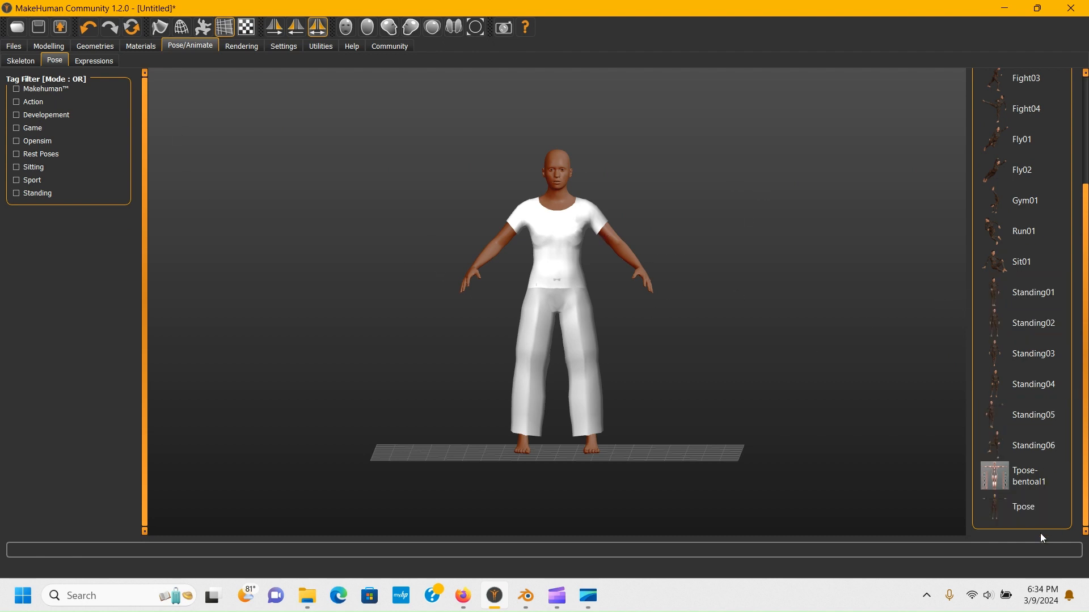
# - Apply the Tpose pose to the character
pyautogui.scroll(5, 618, 329)
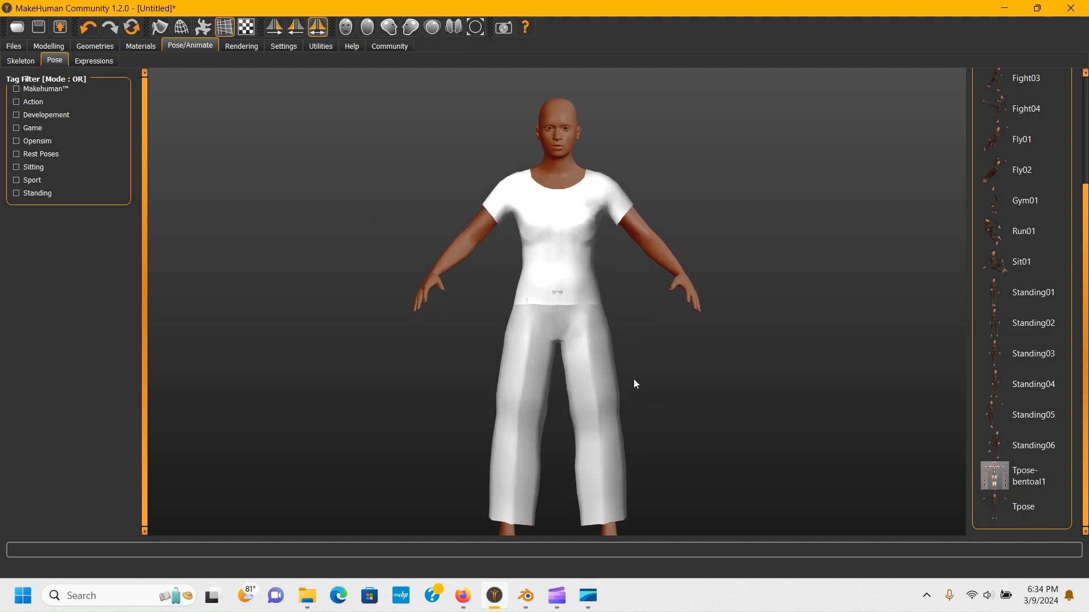
pyautogui.scroll(-5, 623, 335)
pyautogui.scroll(2, 622, 336)
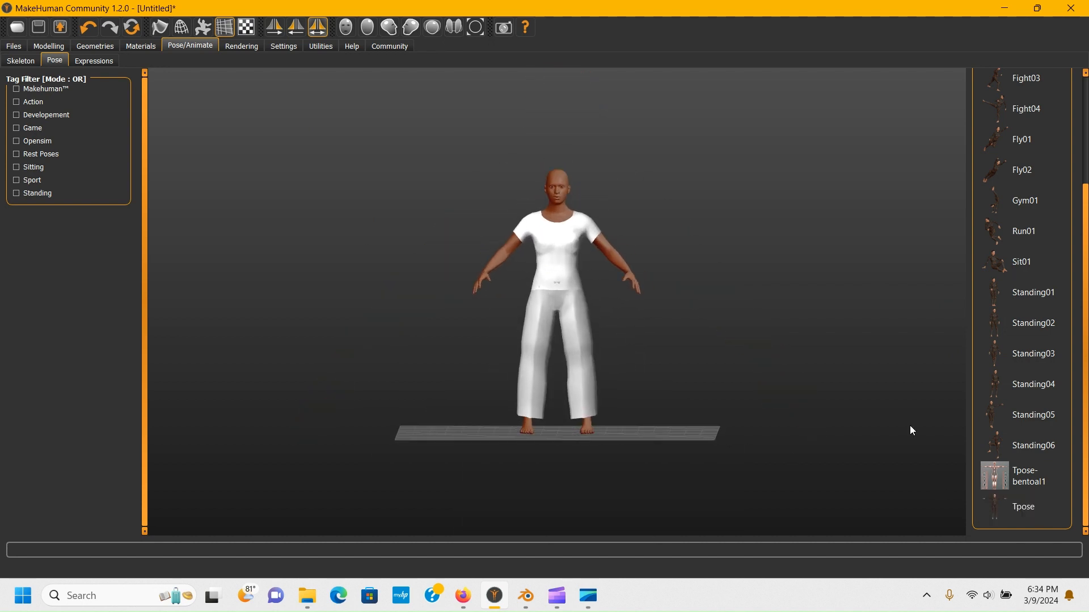
pyautogui.click(1030, 507)
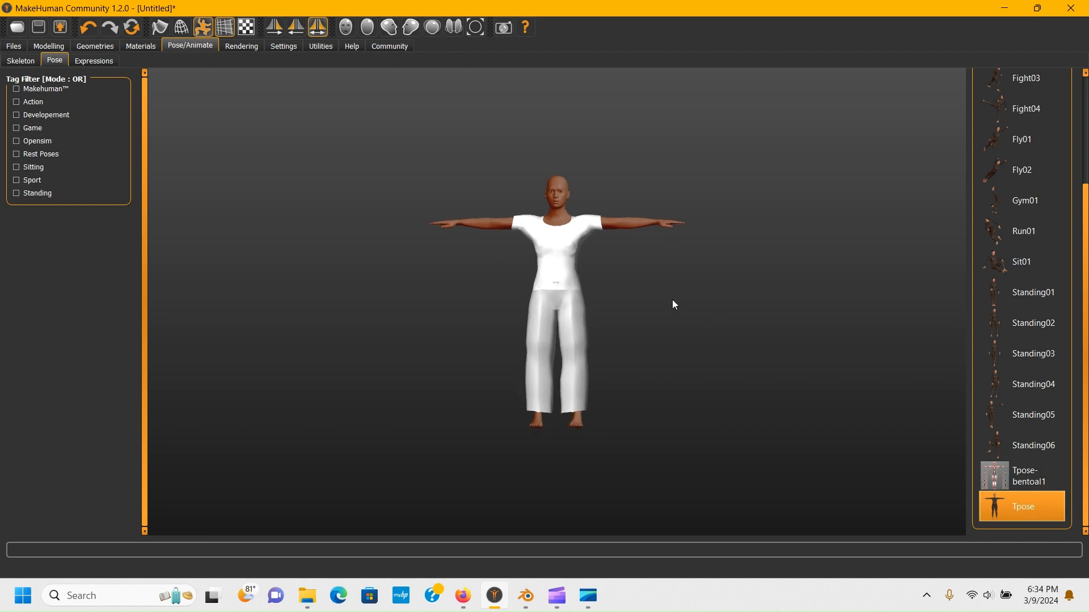
pyautogui.scroll(5, 558, 233)
pyautogui.moveTo(559, 234); pyautogui.dragTo(547, 216)
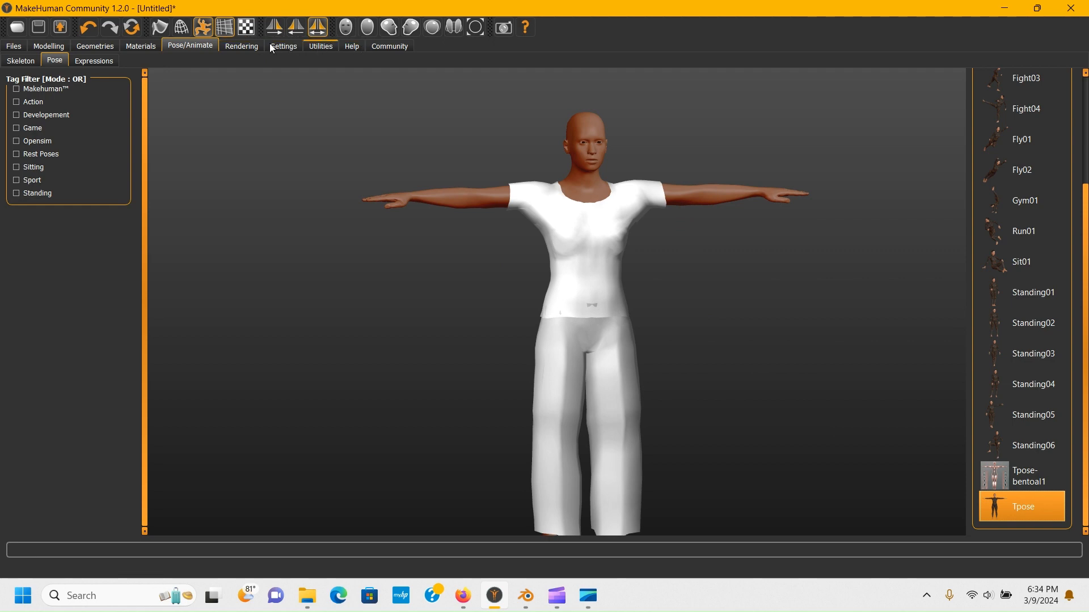
# - Browse the Rendering, Settings, Utilities, Help and Community sections
pyautogui.click(258, 46)
pyautogui.click(289, 45)
pyautogui.click(310, 44)
pyautogui.click(358, 47)
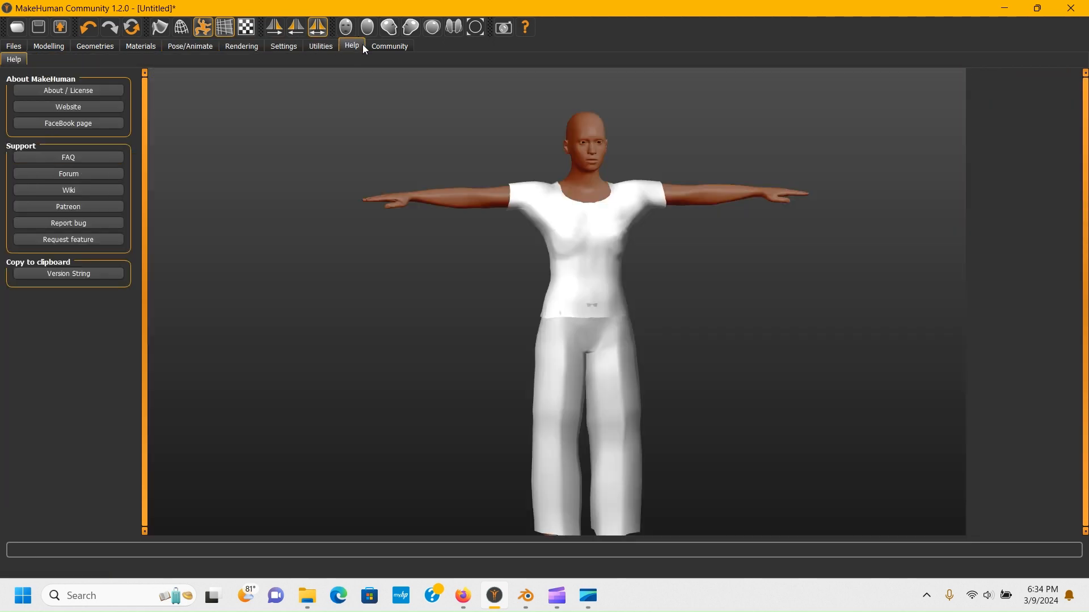
pyautogui.click(382, 46)
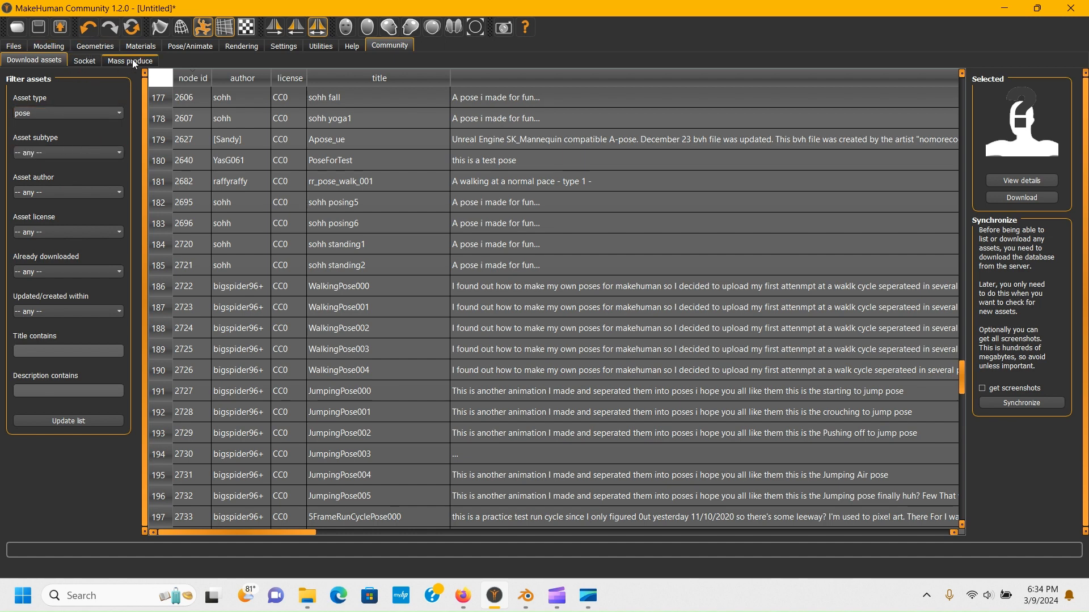
# - Filter the community download assets by the clothes asset type and update the list
pyautogui.click(99, 110)
pyautogui.click(99, 110)
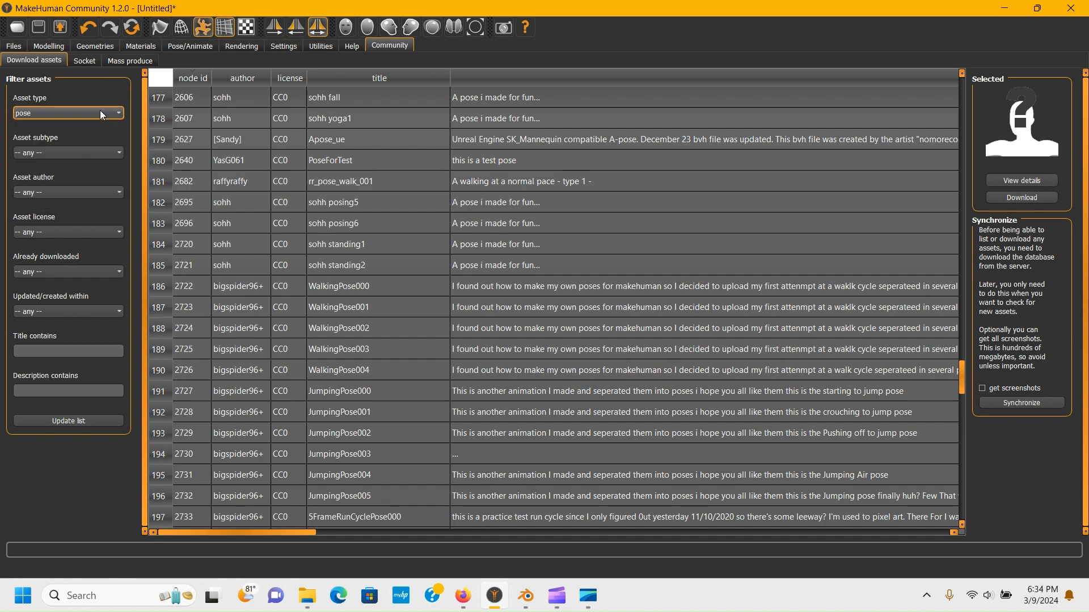
pyautogui.click(100, 110)
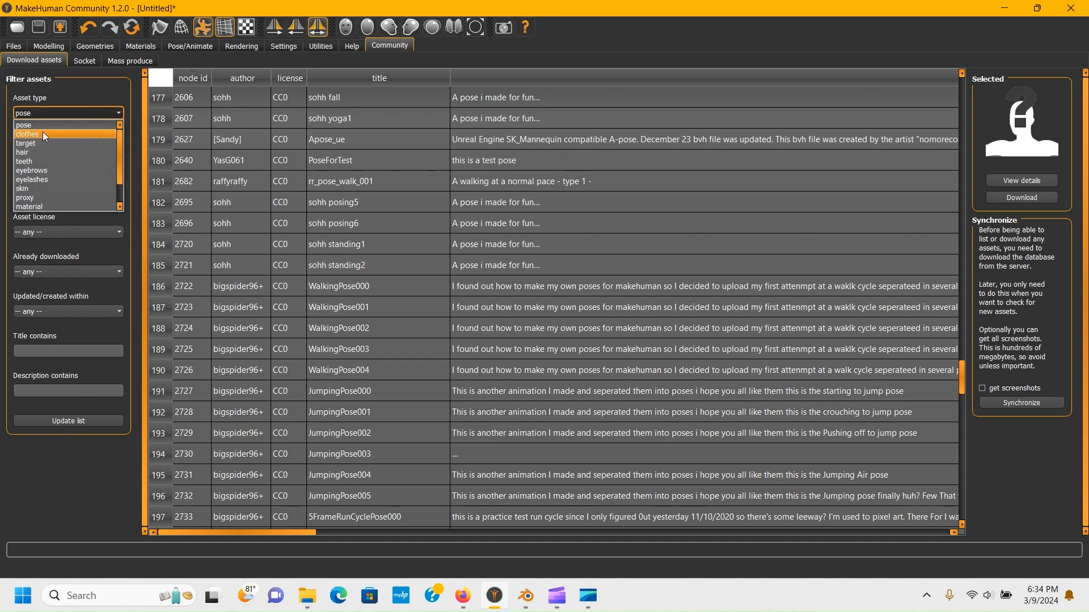
pyautogui.click(44, 134)
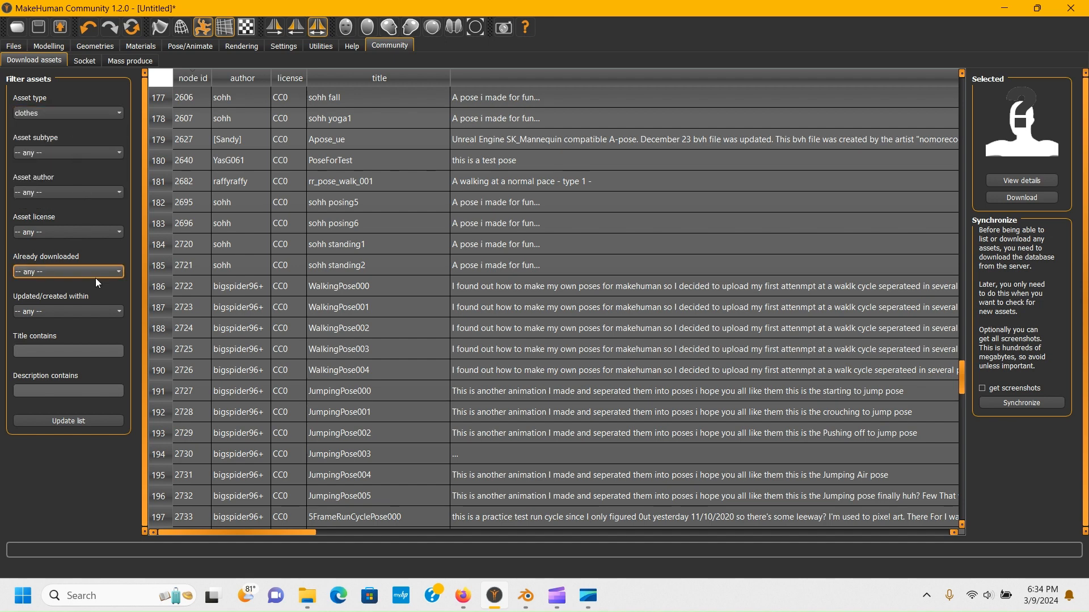
pyautogui.click(76, 424)
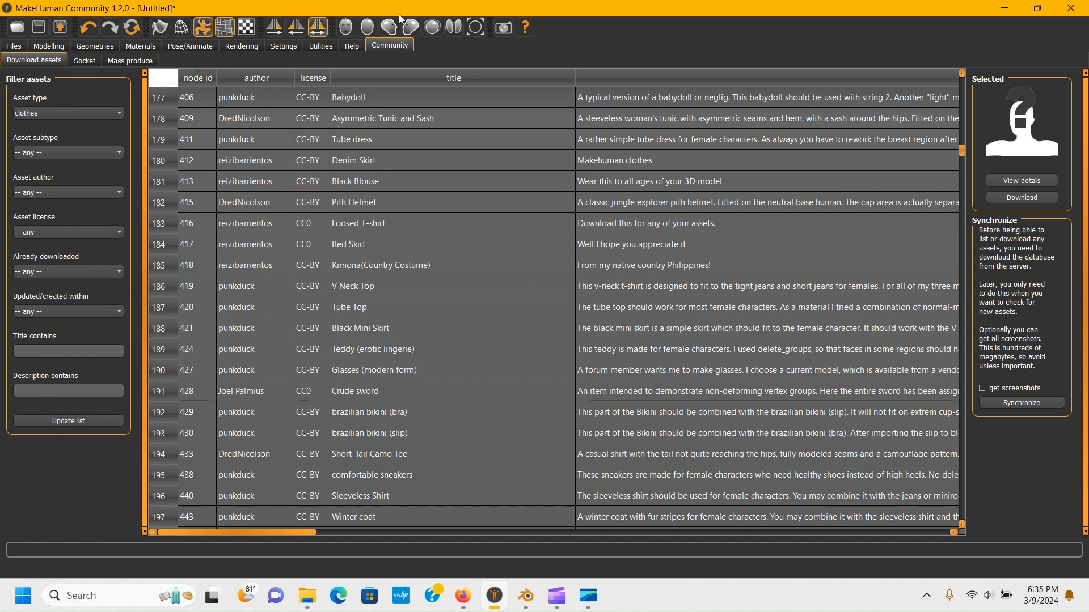
# - Compare the clothes library with the community clothes assets, selecting the Loosed T-shirt and Tube dress entries
pyautogui.click(99, 45)
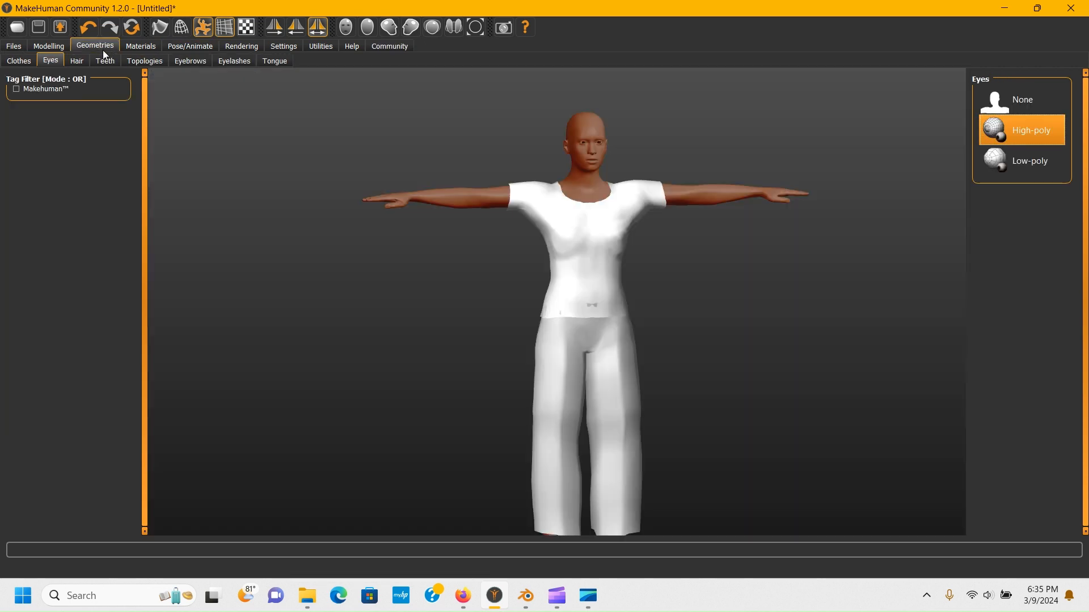
pyautogui.click(33, 59)
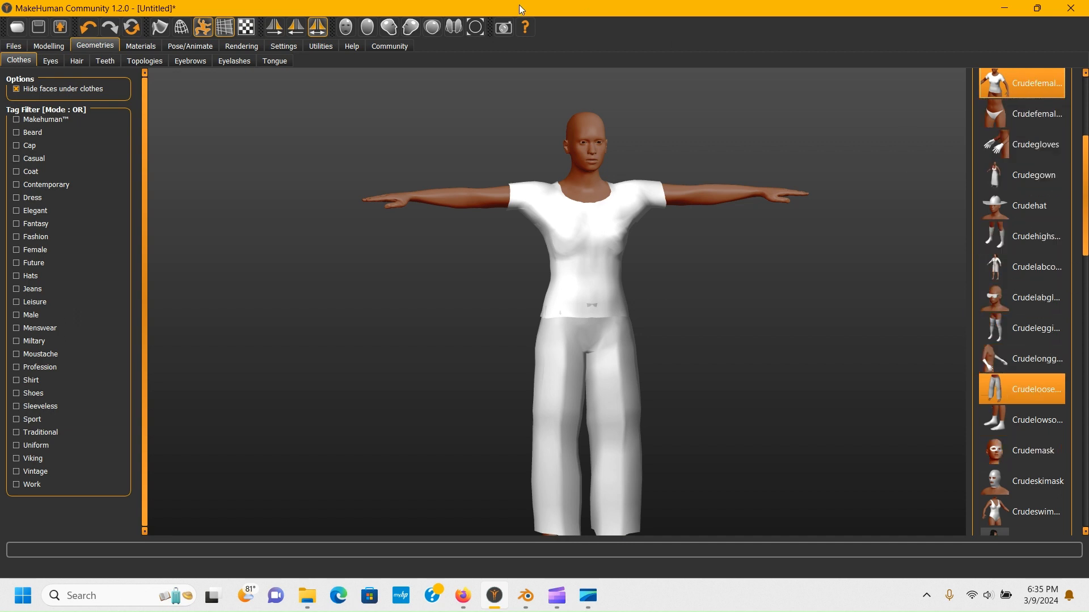
pyautogui.click(389, 46)
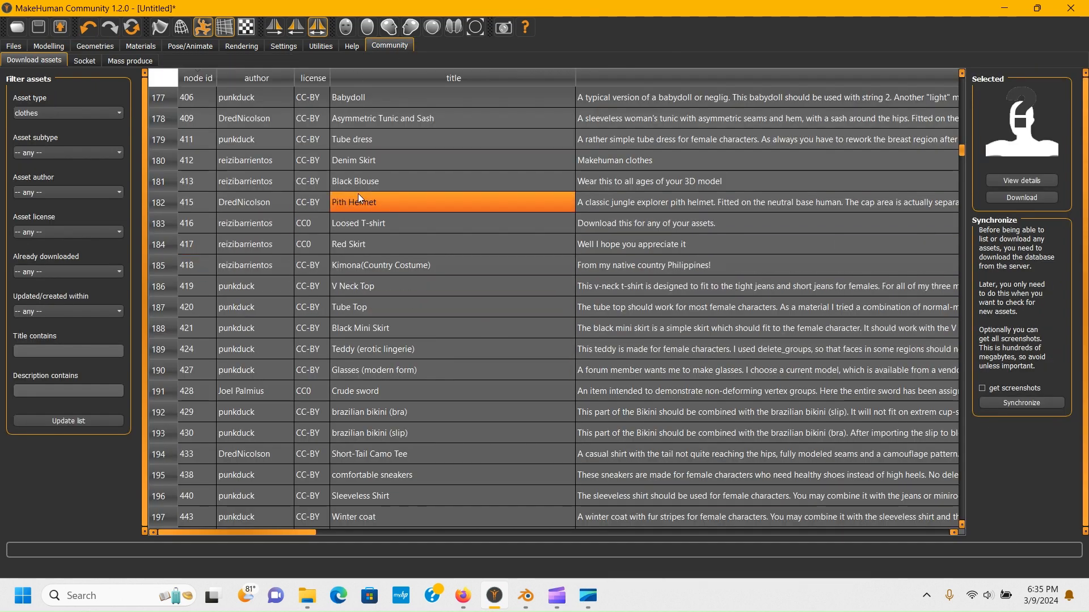
pyautogui.click(253, 222)
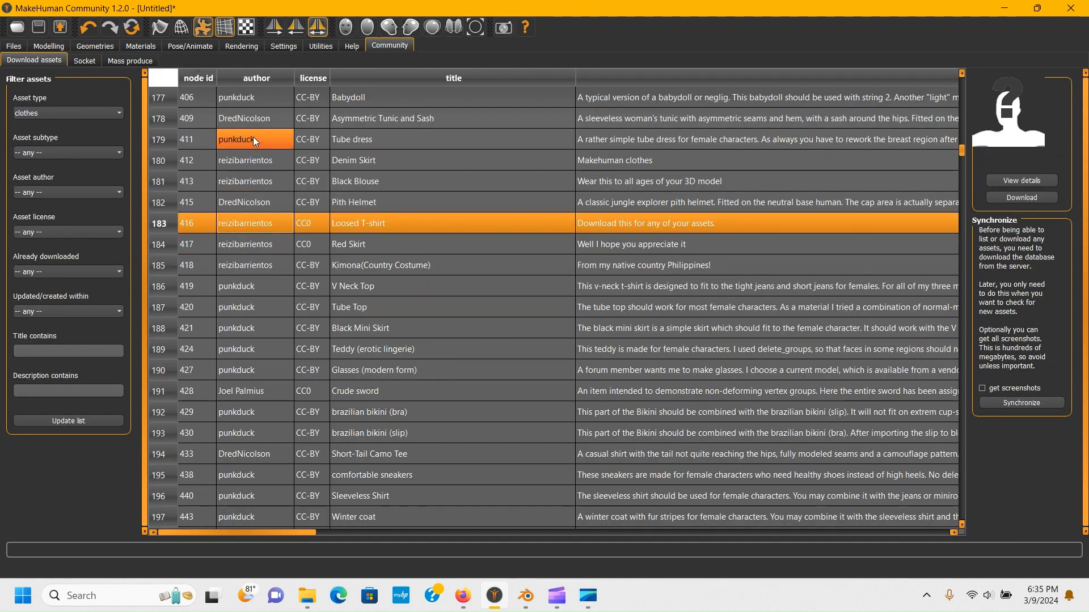
pyautogui.click(275, 143)
pyautogui.scroll(5, 281, 136)
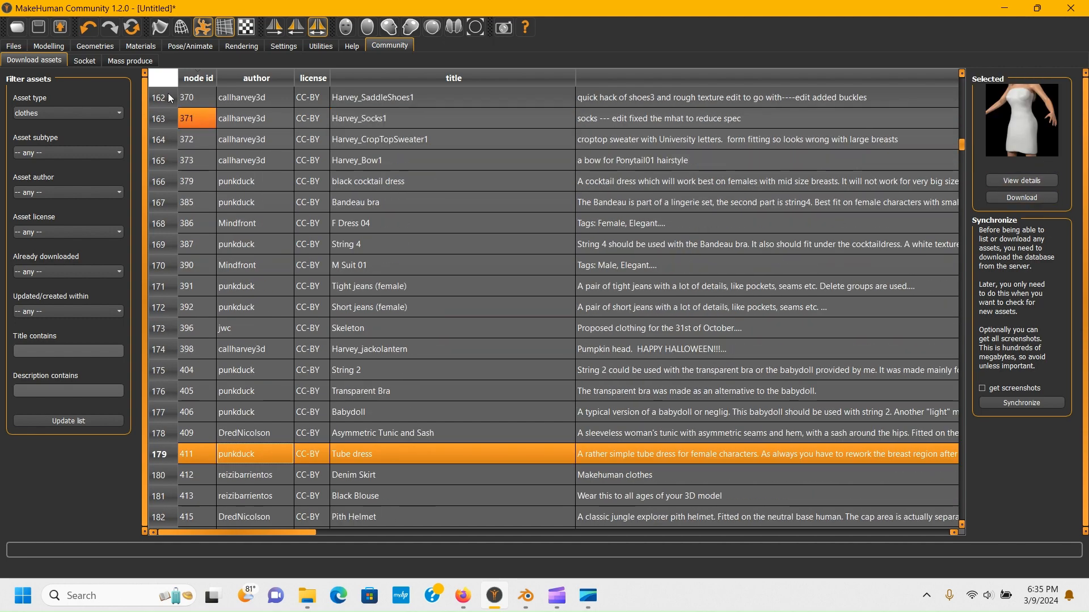
# - Browse the clothes library, the community asset list, the Utilities logs and the general Settings
pyautogui.click(83, 47)
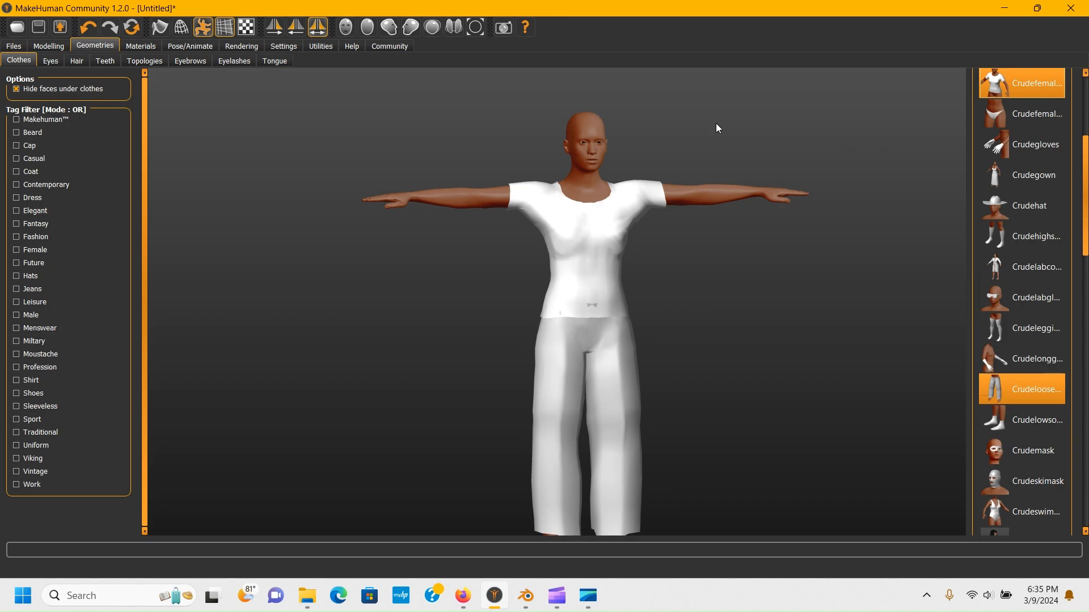
pyautogui.scroll(4, 1086, 234)
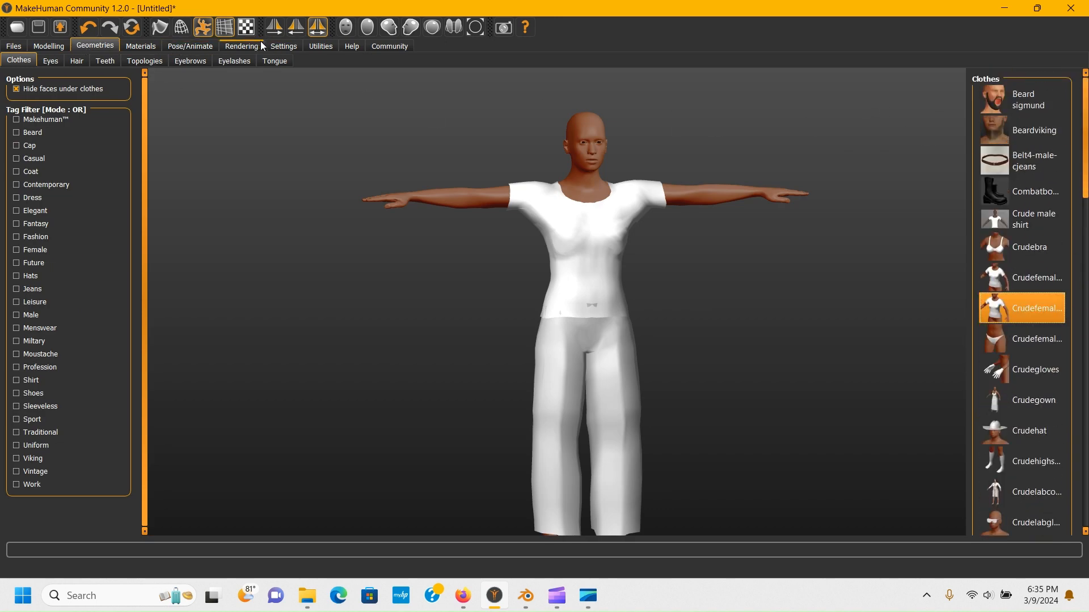
pyautogui.click(391, 46)
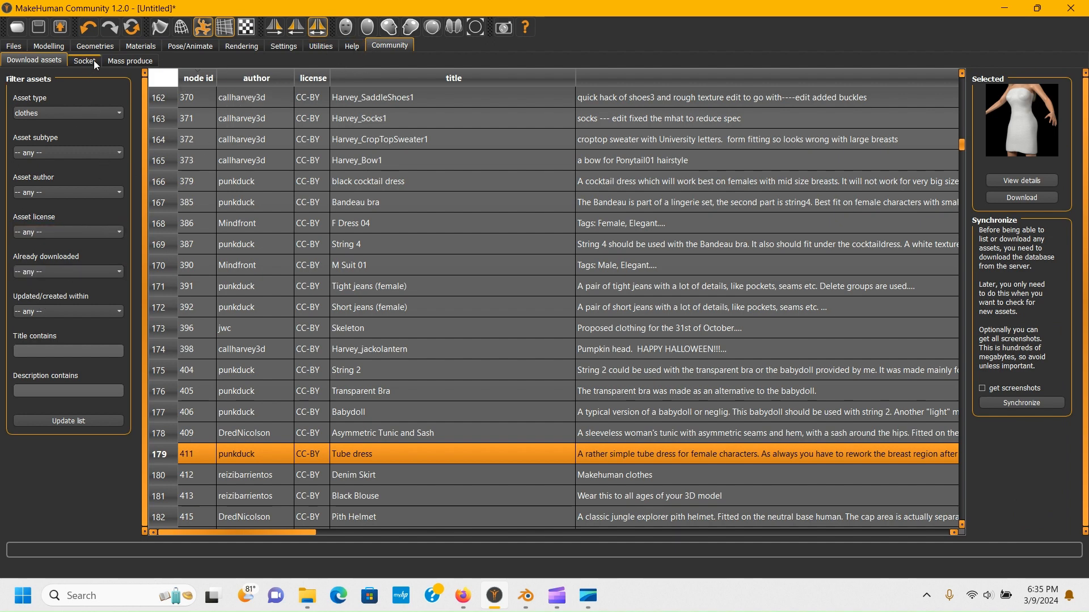
pyautogui.click(325, 46)
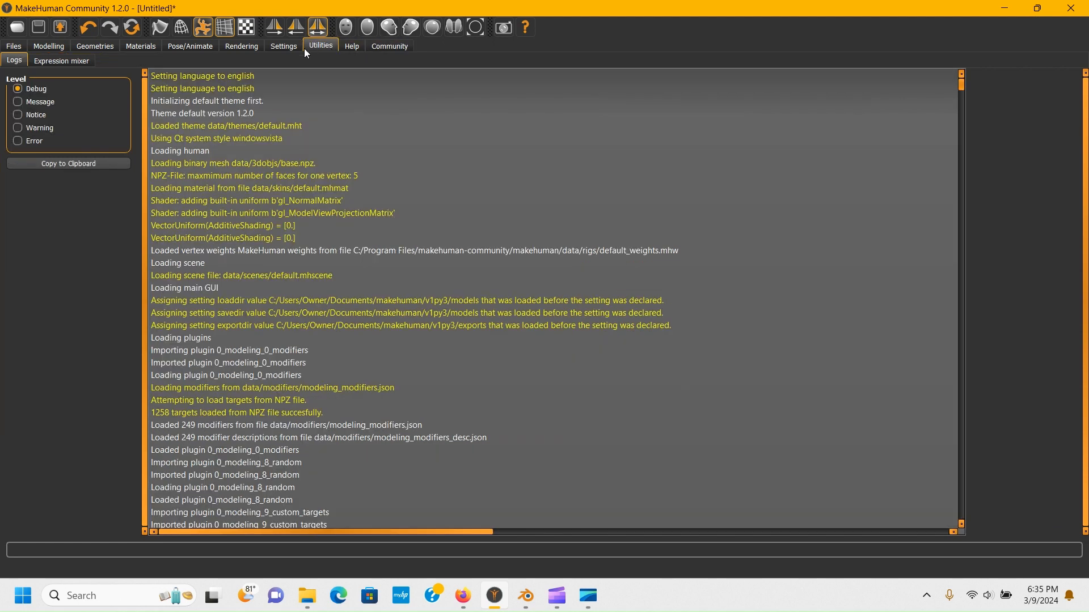
pyautogui.click(287, 46)
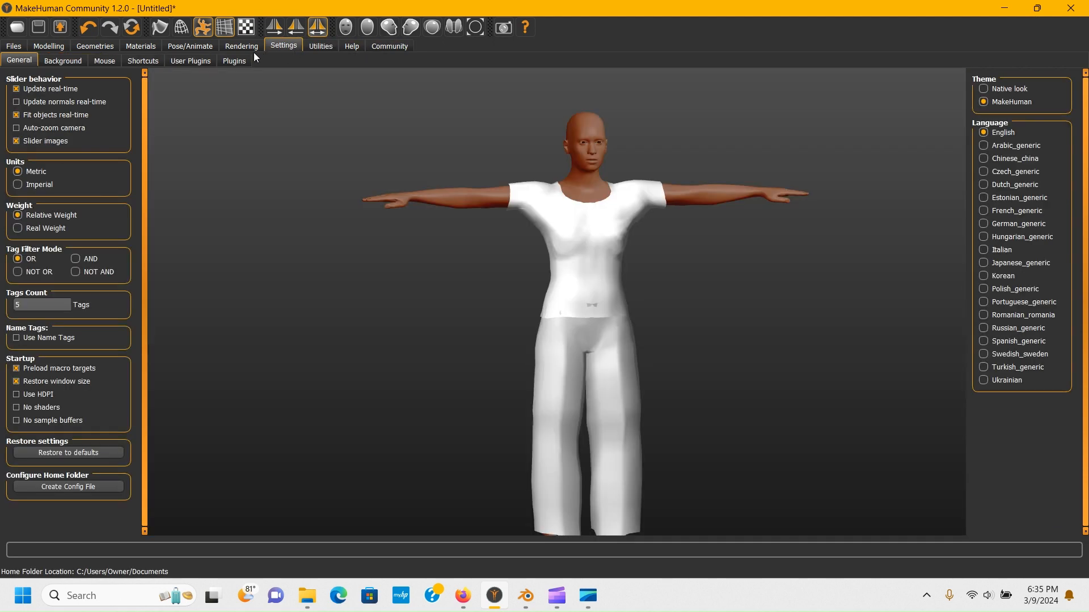
# - Return to the Pose page and examine the T-posed character from different distances
pyautogui.click(209, 27)
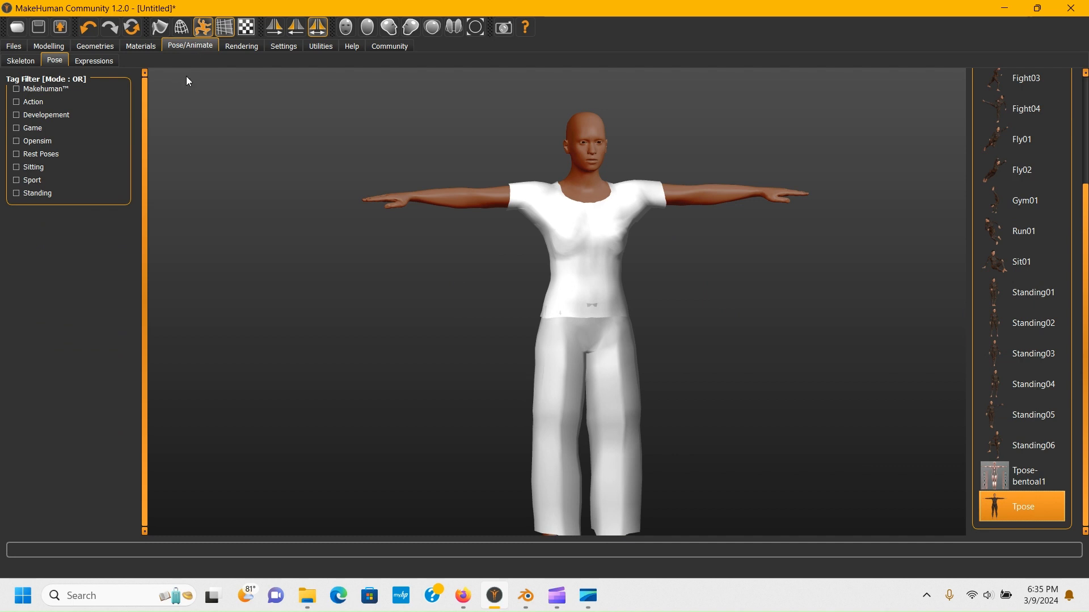
pyautogui.moveTo(544, 259)
pyautogui.mouseDown()
pyautogui.moveTo(502, 238)
pyautogui.moveTo(511, 262)
pyautogui.moveTo(541, 279)
pyautogui.mouseUp()
pyautogui.scroll(-5, 587, 315)
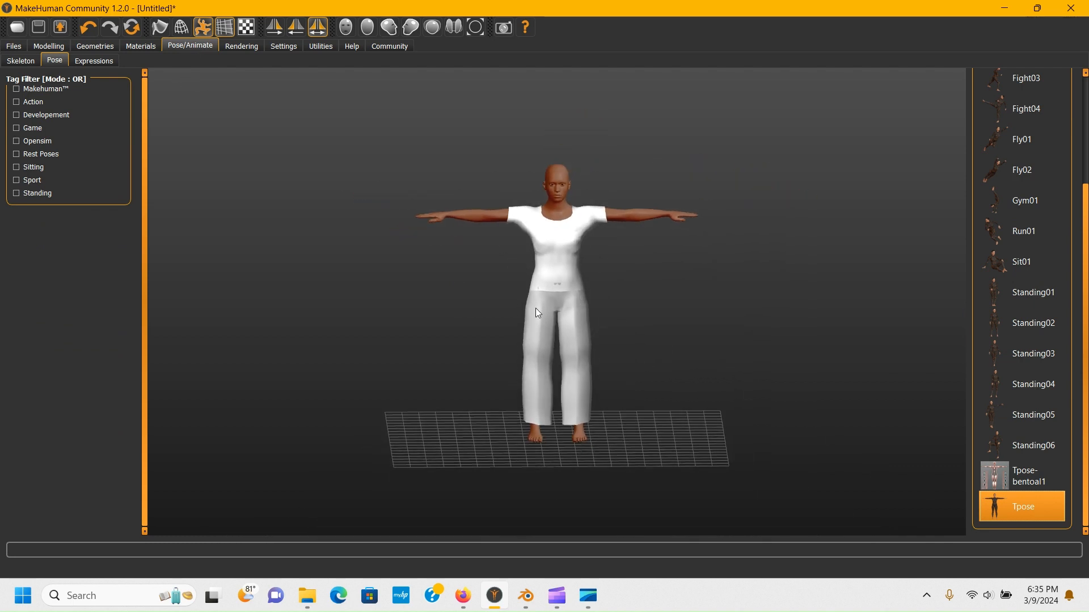
pyautogui.scroll(5, 540, 243)
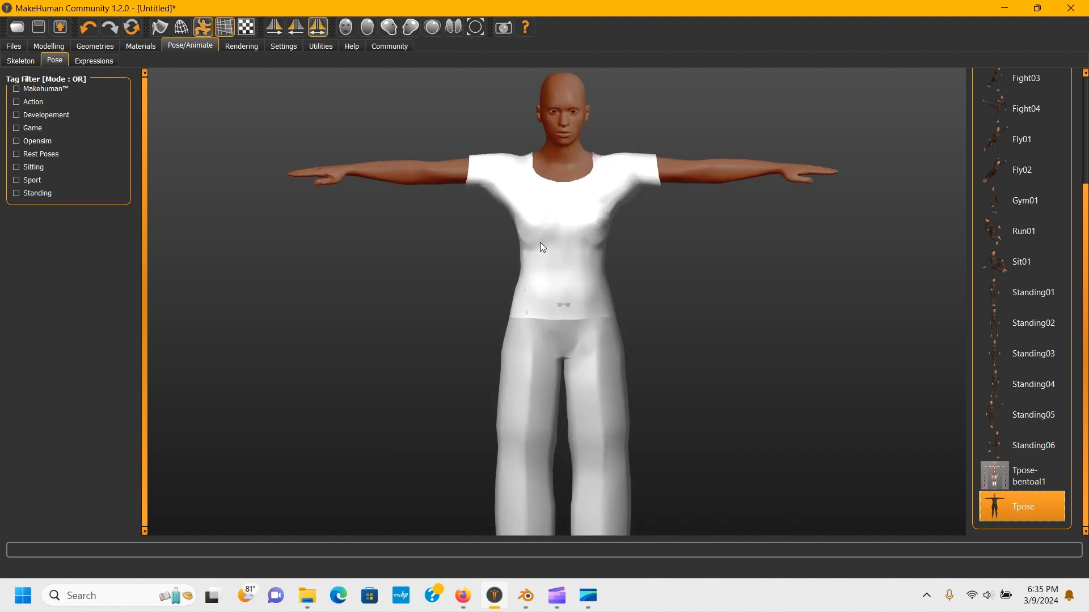
# - Try the Tpose-bentoal1 pose on the character, then switch back to the Tpose pose
pyautogui.scroll(-5, 545, 249)
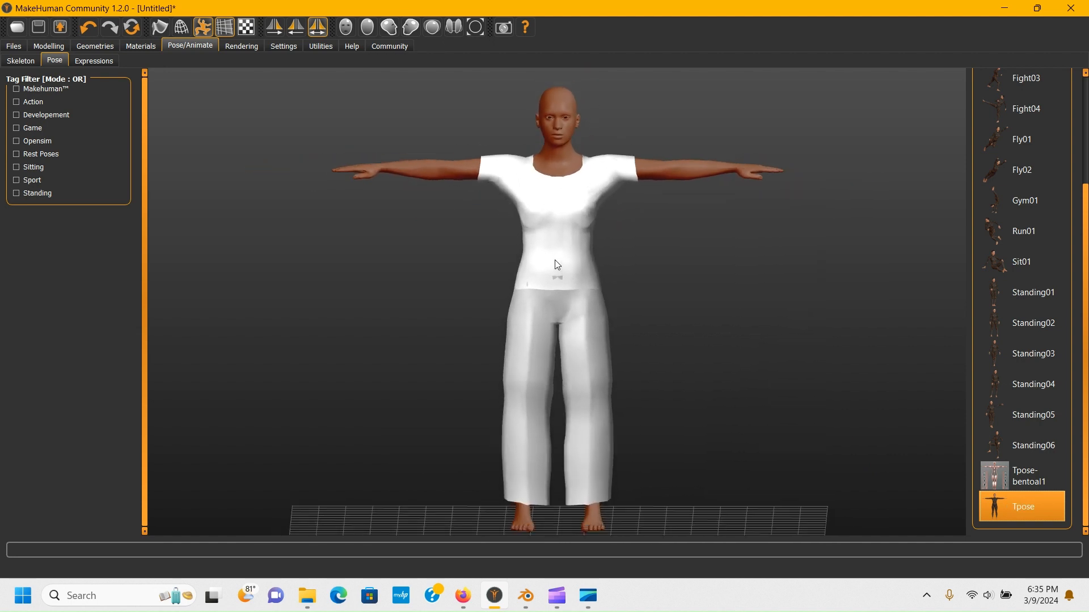
pyautogui.scroll(3, 568, 392)
pyautogui.scroll(-1, 544, 363)
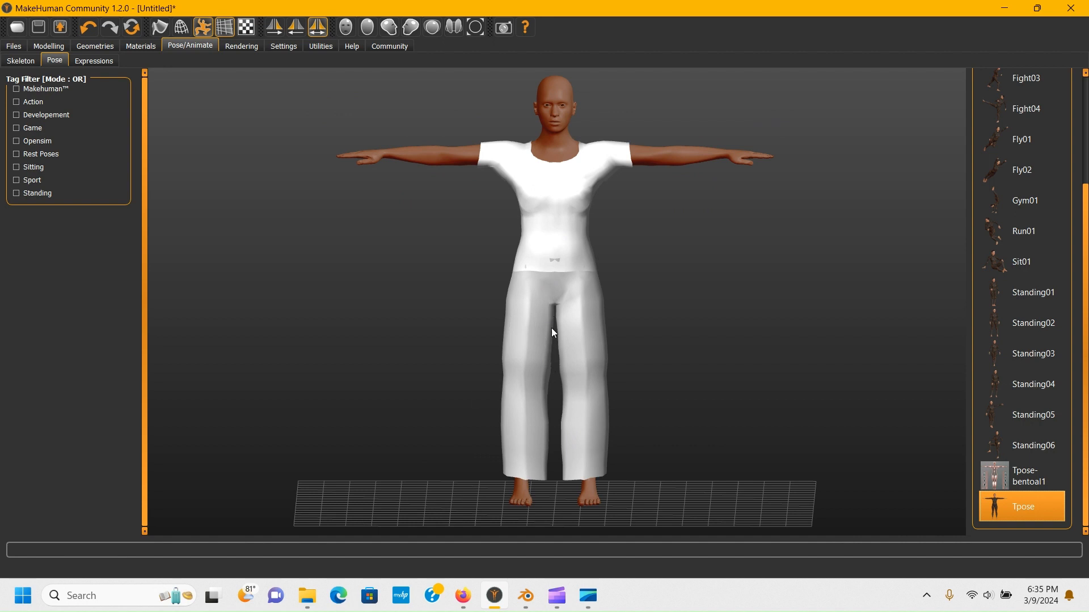
pyautogui.scroll(-3, 584, 270)
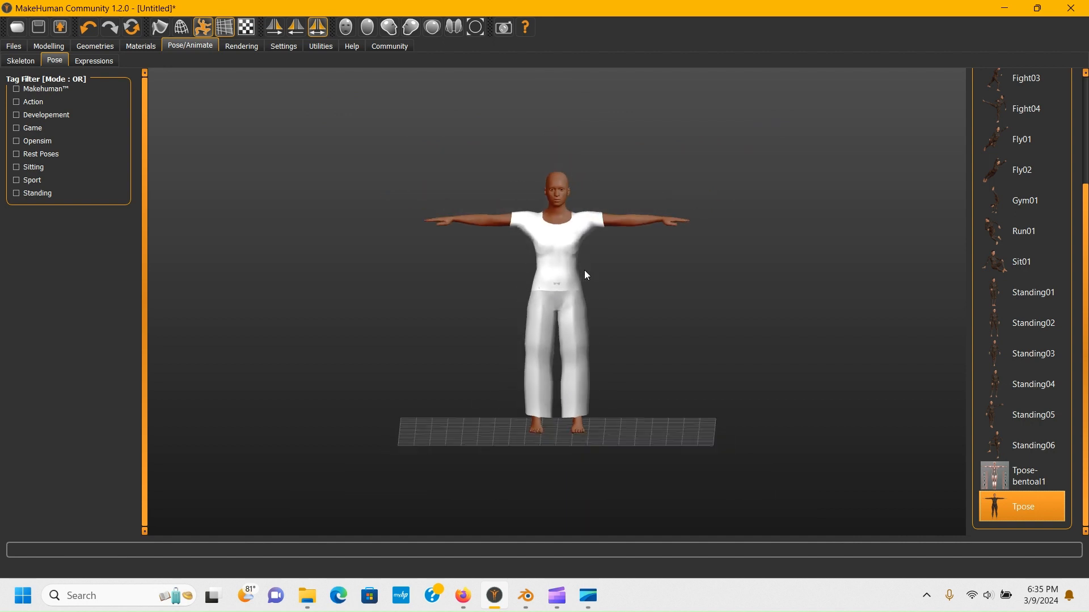
pyautogui.scroll(3, 584, 270)
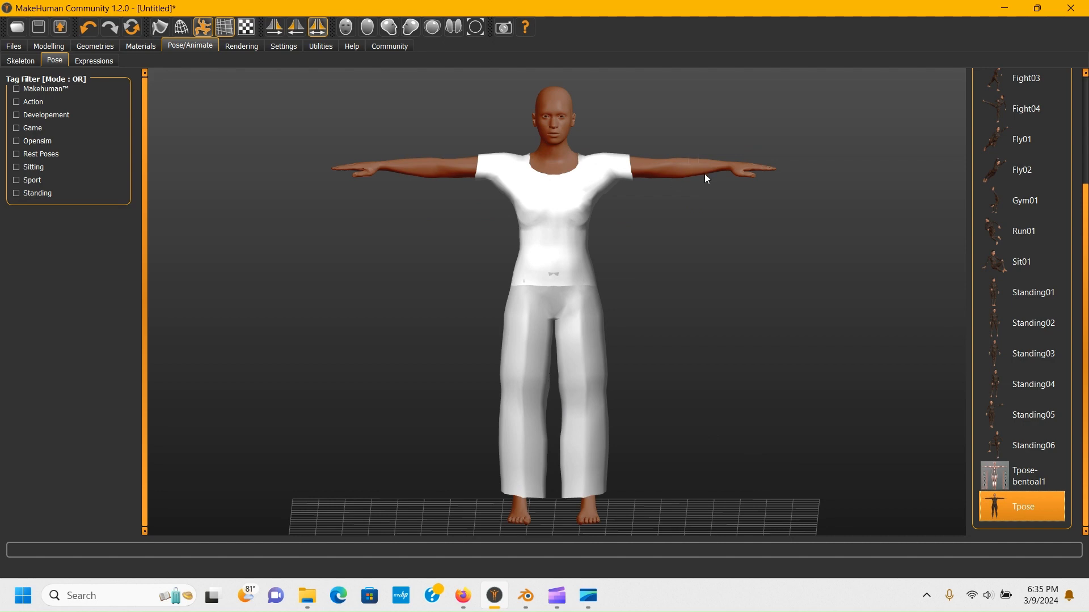
pyautogui.moveTo(551, 219); pyautogui.dragTo(556, 326)
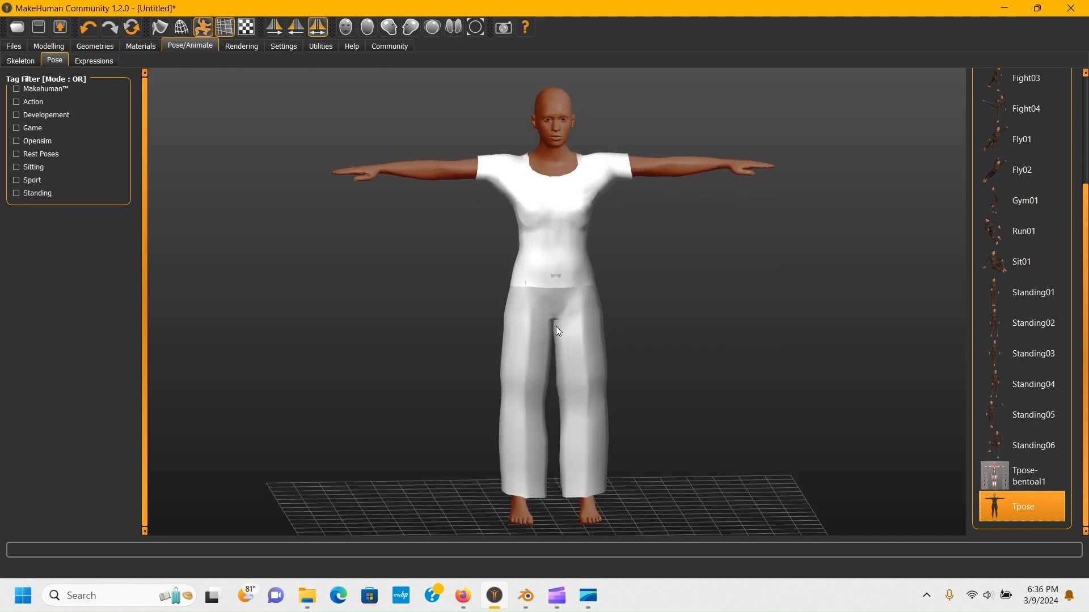
pyautogui.click(996, 477)
pyautogui.moveTo(605, 504); pyautogui.dragTo(477, 400)
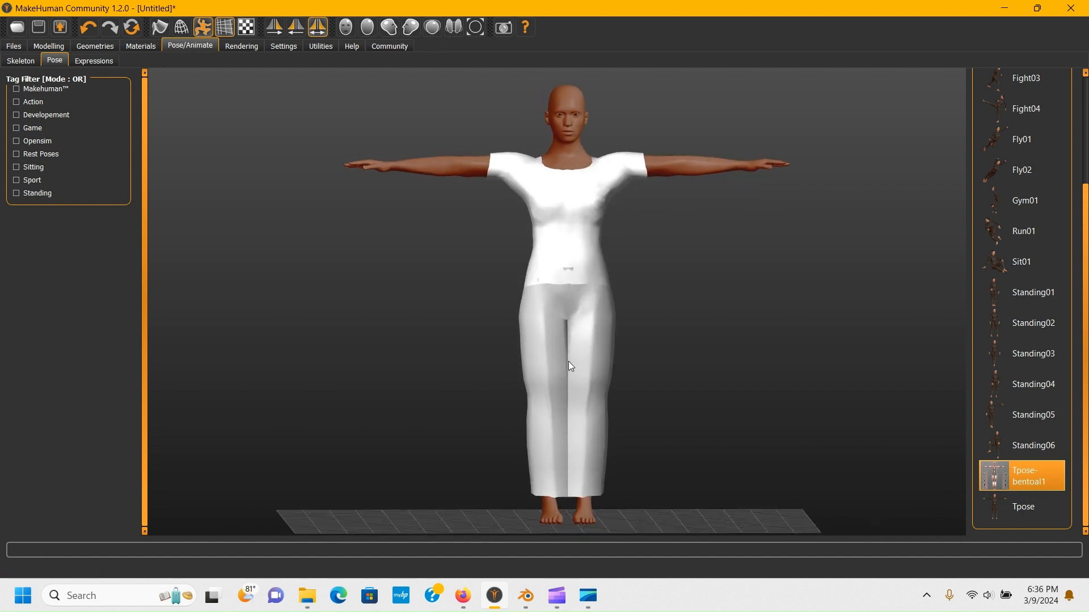
pyautogui.click(1041, 510)
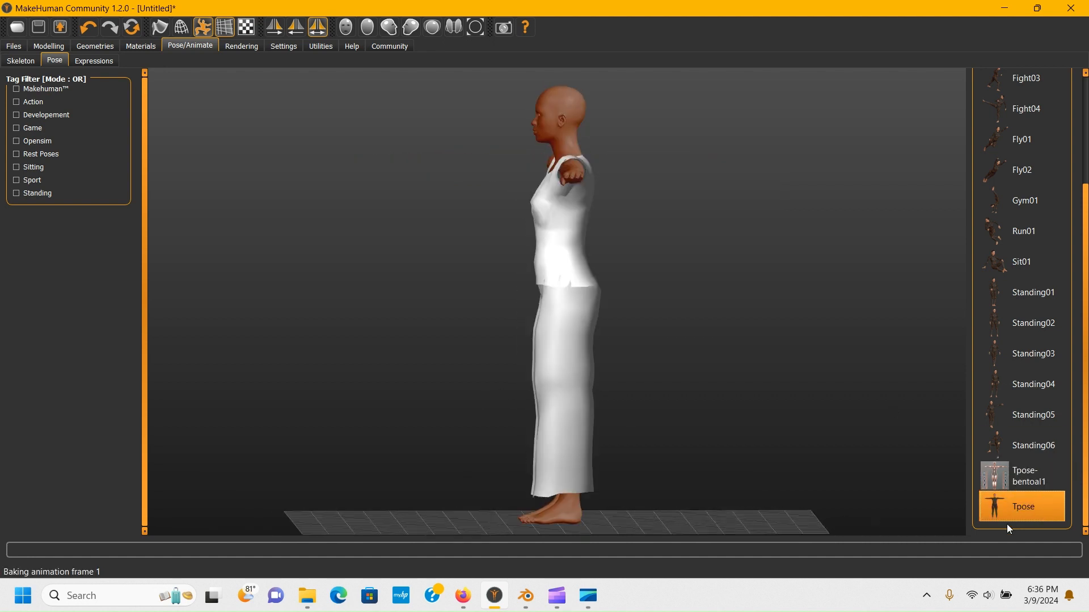
# - Browse the Expressions library list from top to bottom, then open the main Modelling sliders
pyautogui.moveTo(598, 338); pyautogui.dragTo(701, 336)
pyautogui.click(92, 60)
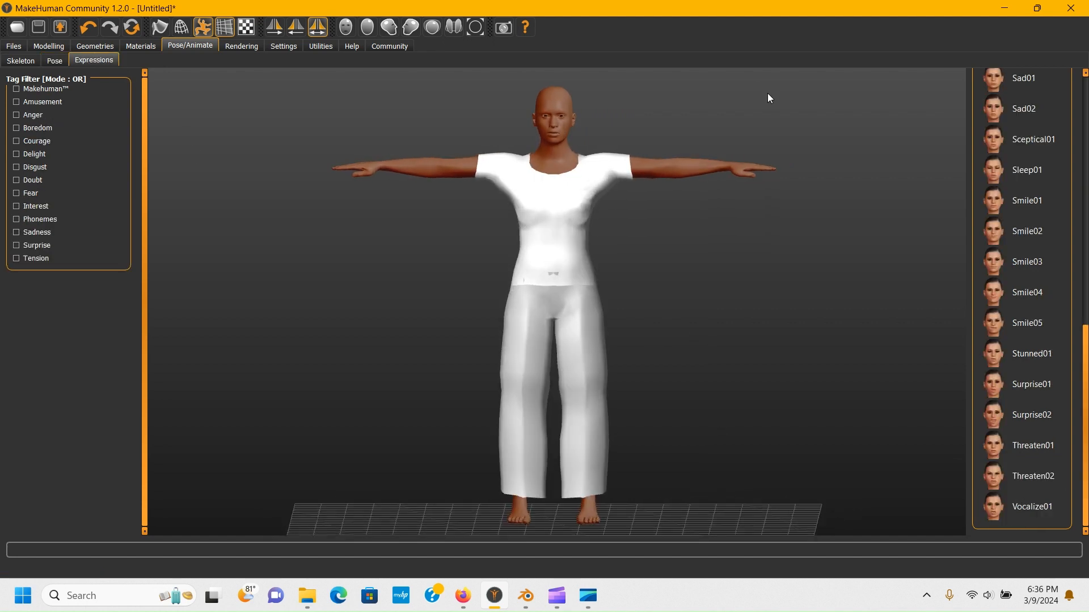
pyautogui.scroll(5, 563, 114)
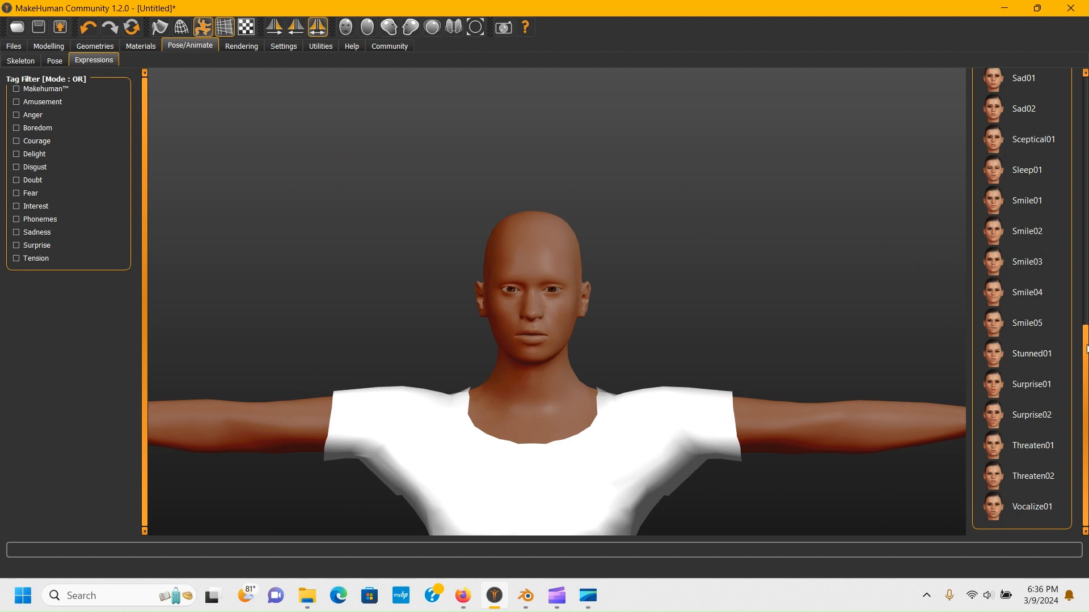
pyautogui.moveTo(1086, 356); pyautogui.dragTo(1086, 104)
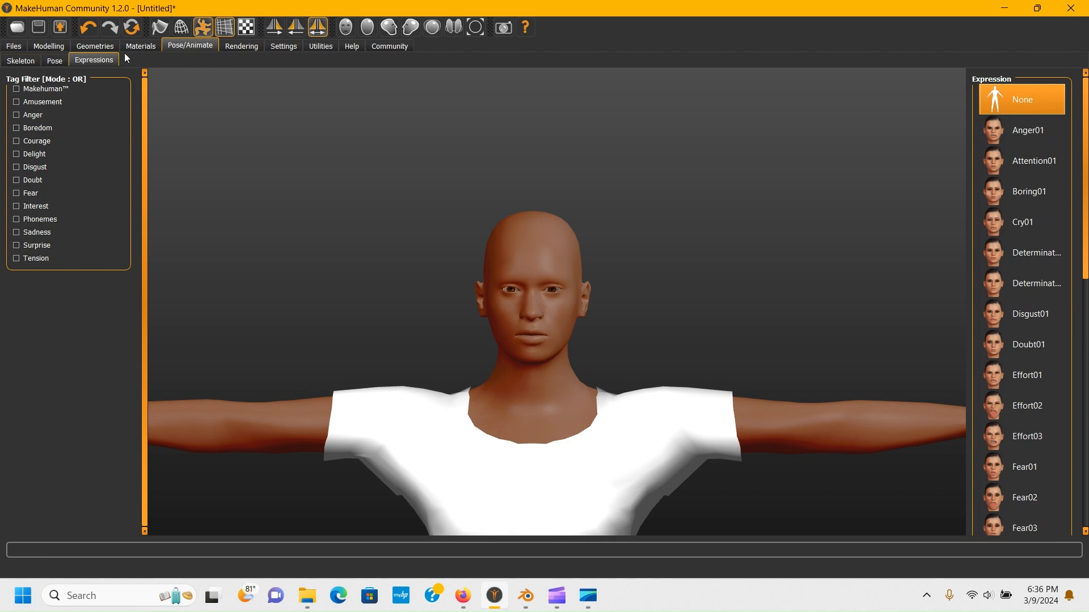
pyautogui.click(60, 48)
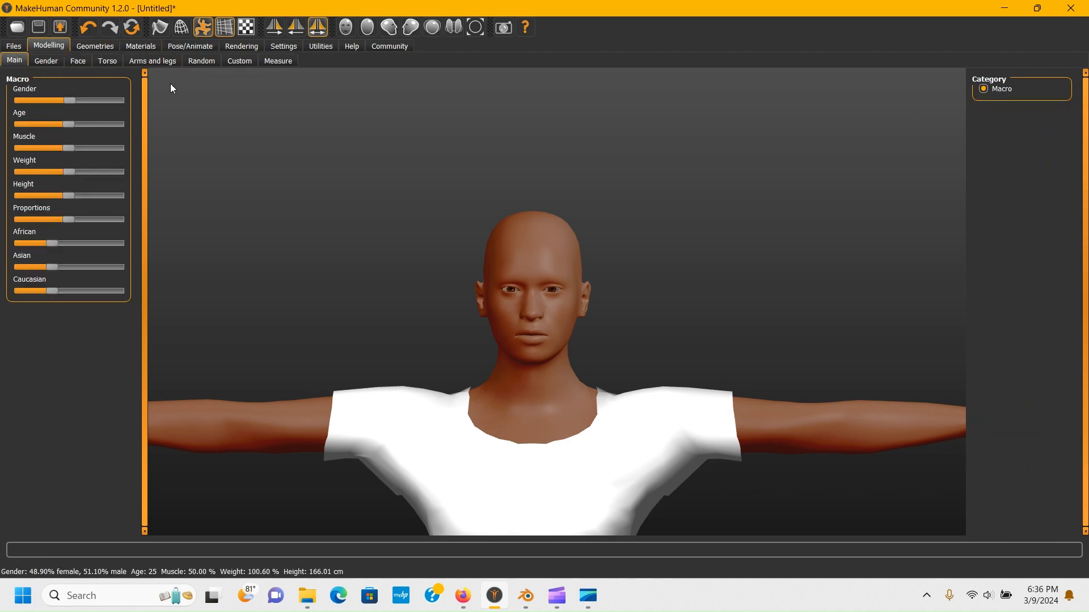
# - Turn off the Hide faces under clothes option in the clothes geometry library
pyautogui.click(105, 46)
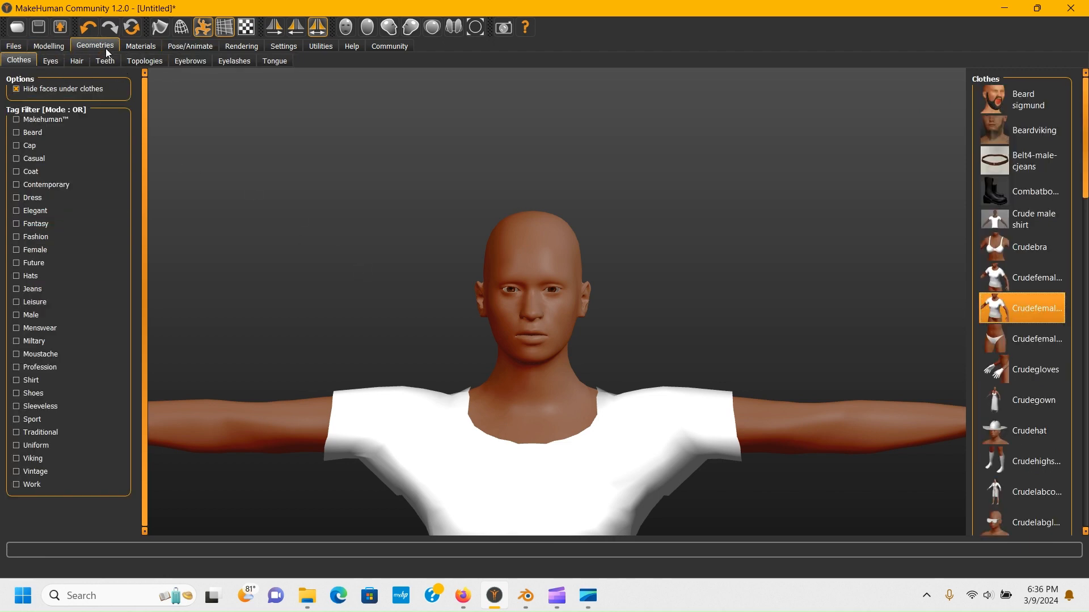
pyautogui.scroll(-5, 546, 313)
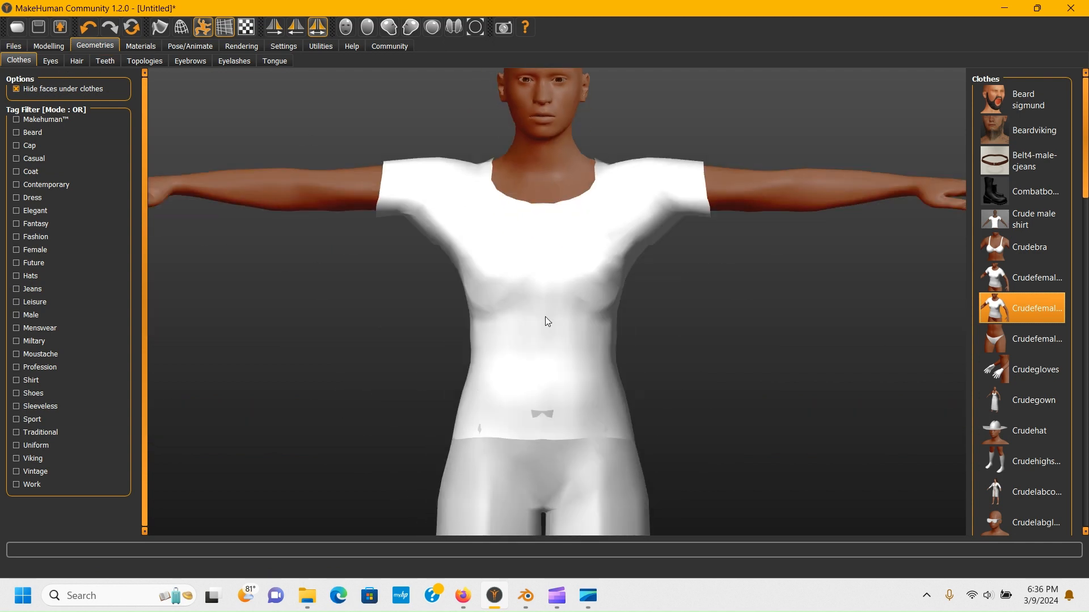
pyautogui.scroll(-1, 547, 304)
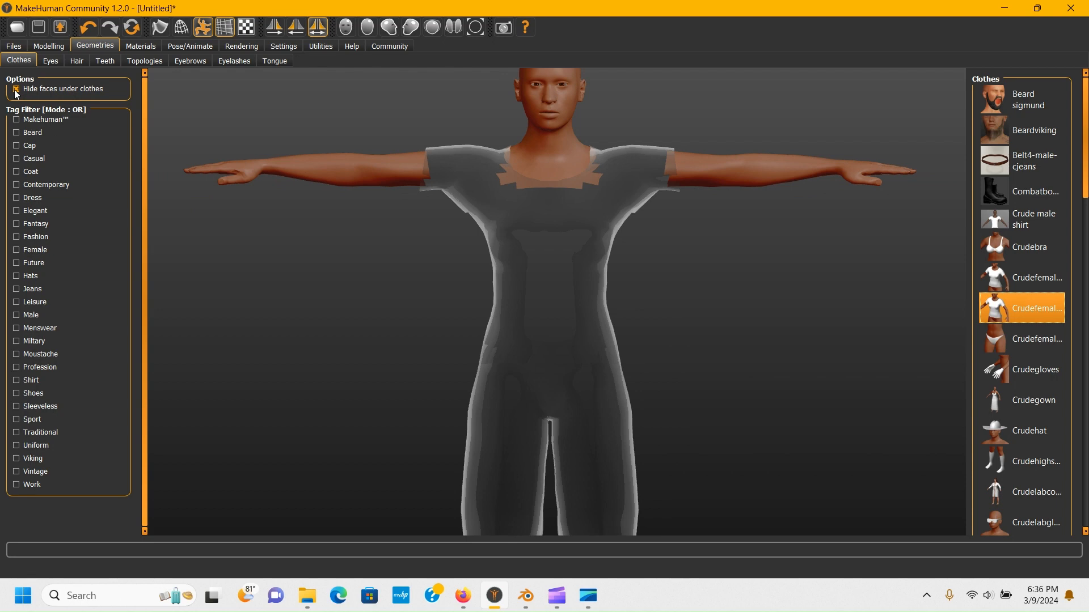
pyautogui.click(17, 89)
pyautogui.scroll(-3, 492, 253)
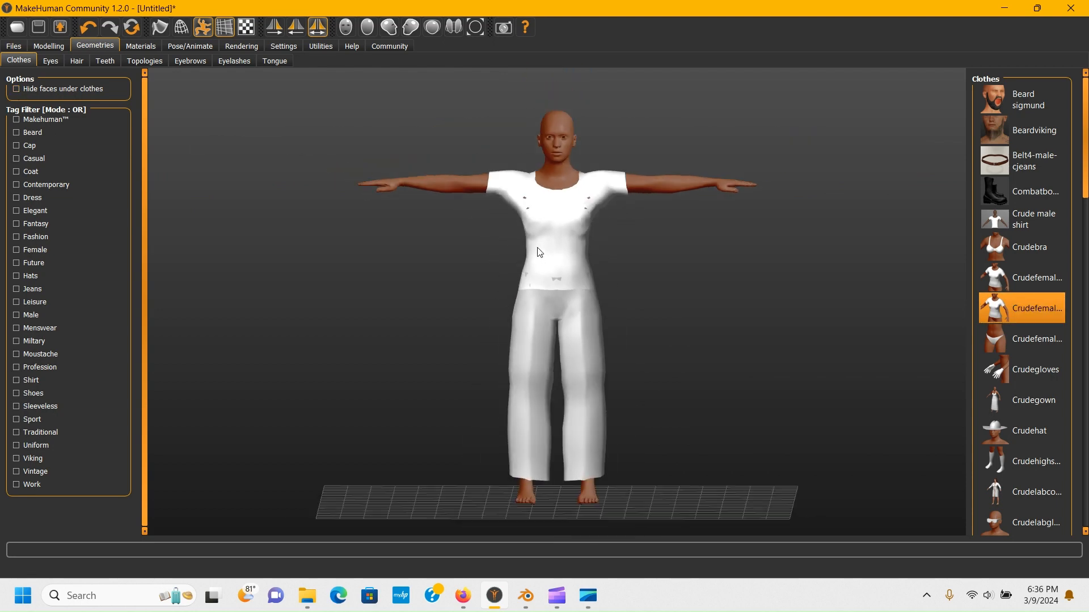
pyautogui.scroll(2, 533, 271)
pyautogui.scroll(-2, 533, 271)
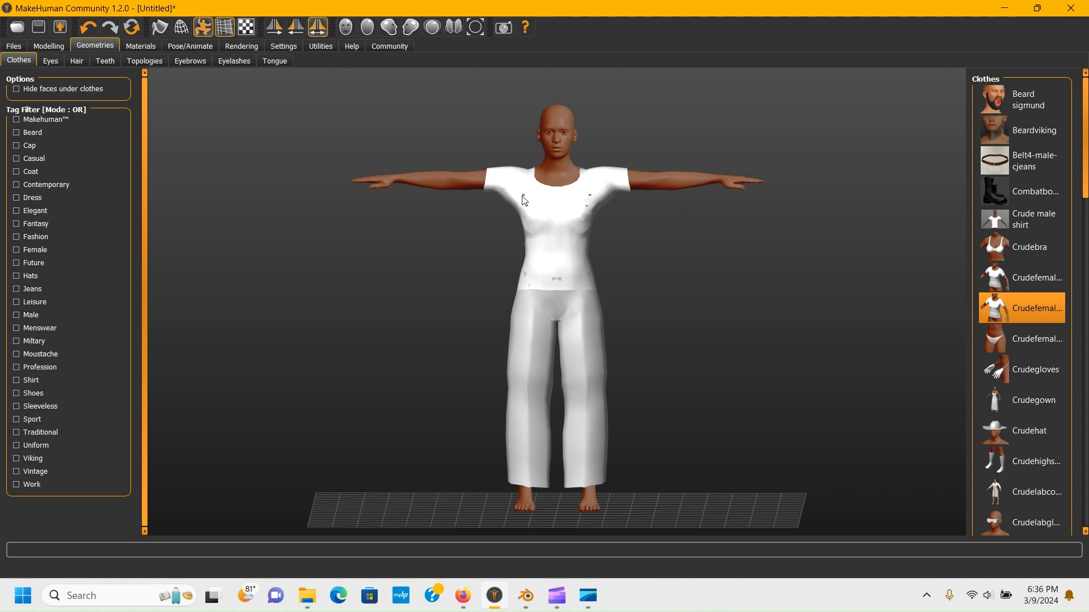
pyautogui.moveTo(48, 91)
pyautogui.moveTo(606, 292)
pyautogui.mouseDown()
pyautogui.moveTo(605, 282)
pyautogui.moveTo(608, 301)
pyautogui.mouseUp()
# - Load the Basic Soldier Character model, agreeing to discard the unsaved changes
pyautogui.click(21, 49)
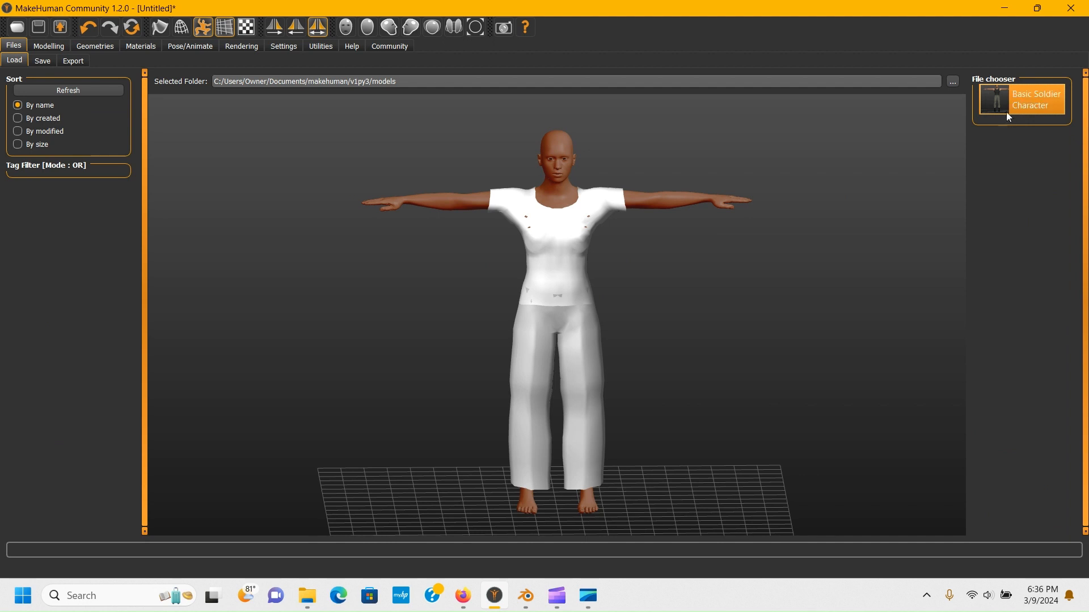
pyautogui.click(1019, 101)
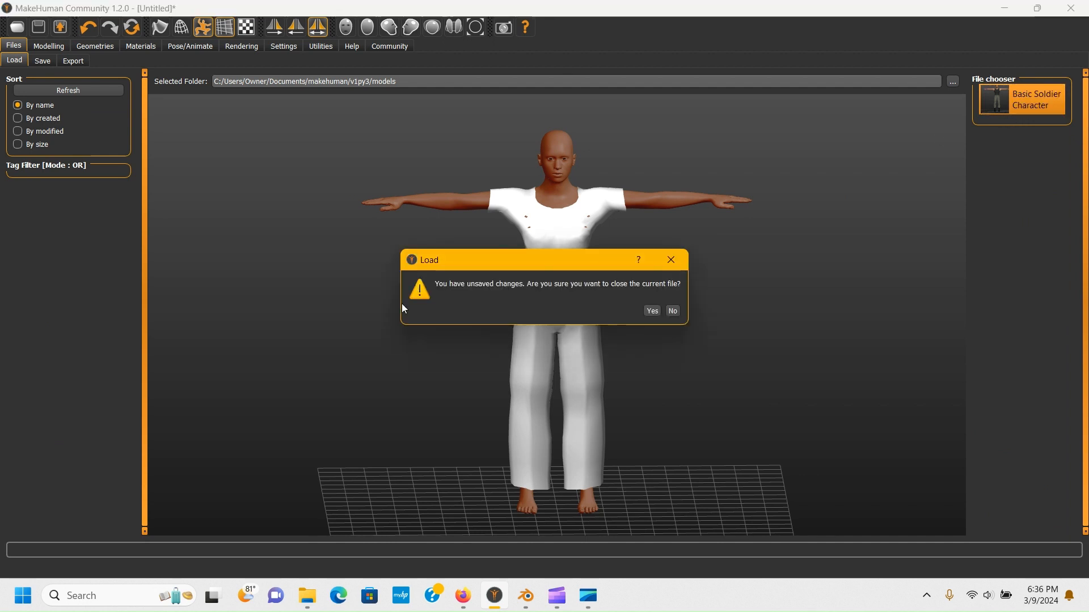
pyautogui.click(652, 311)
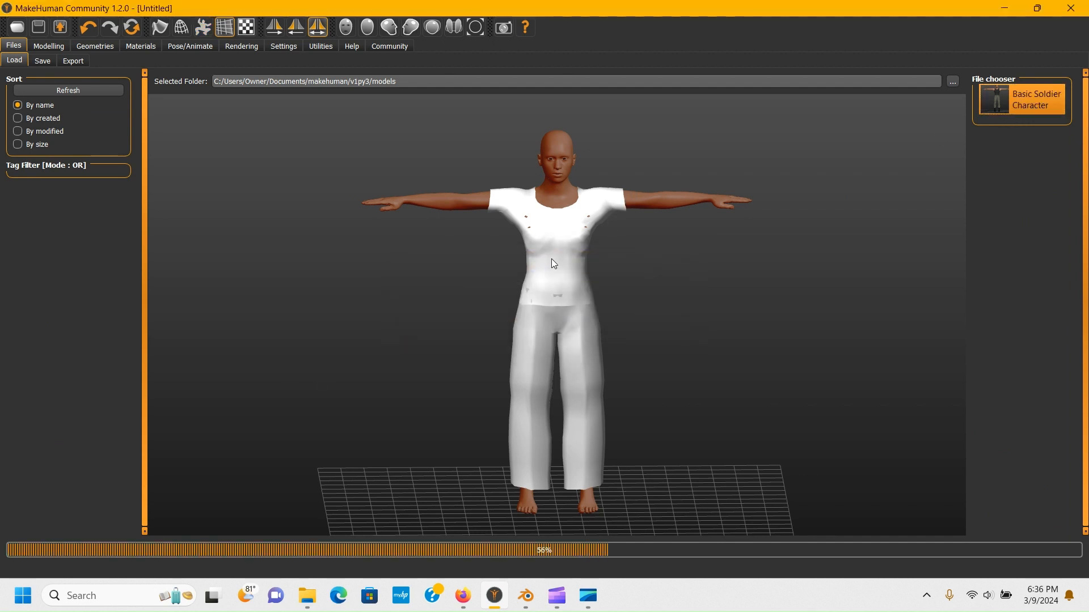